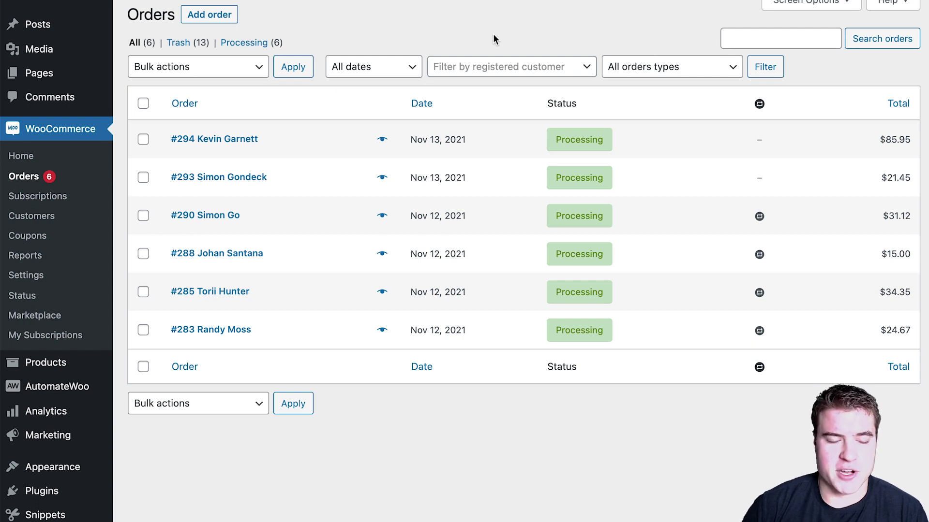
- Open the $24.67 processing order (#283) from the orders list
scroll(368, 179, "down", 1)
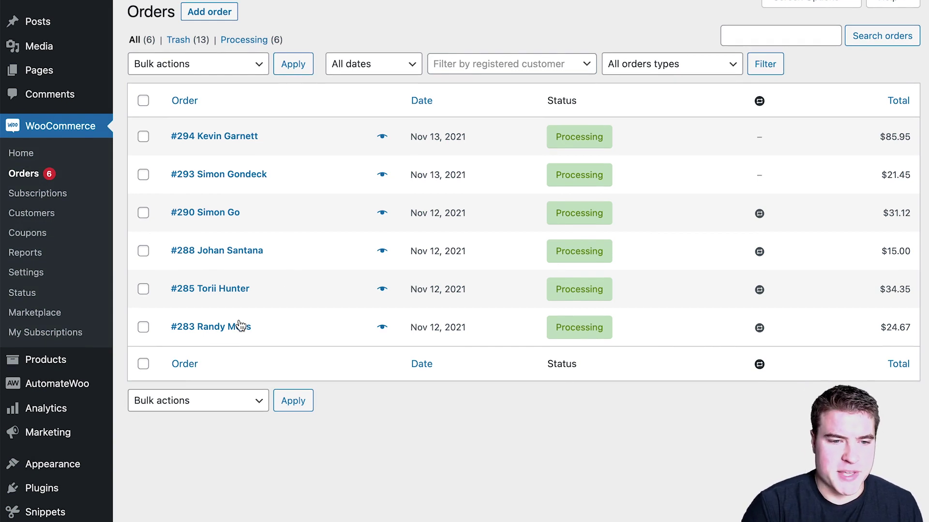
left_click(239, 328)
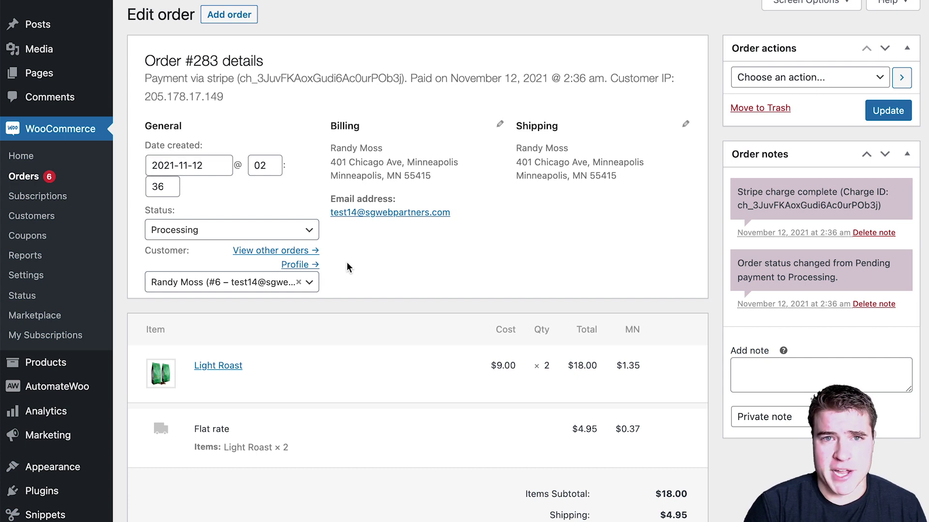
- Switch into the $24.67 order's customer account from their user profile
left_click(302, 265)
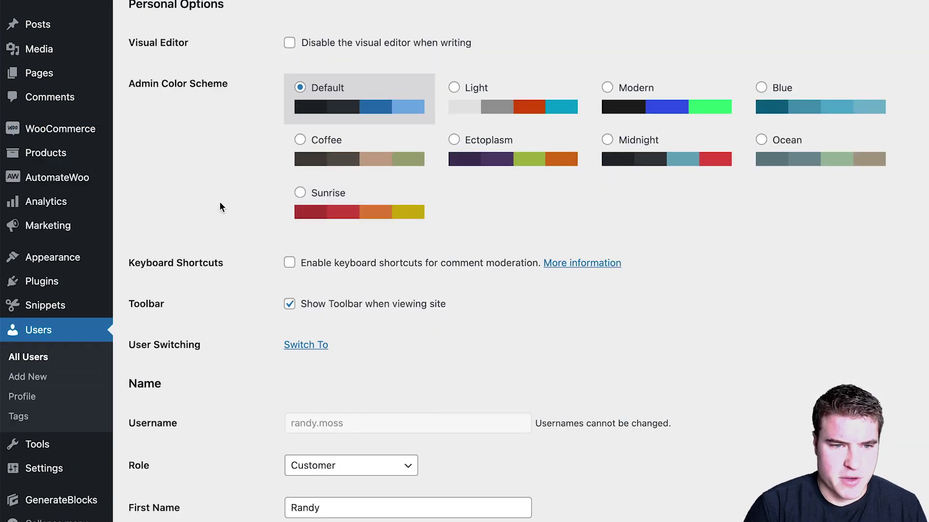
left_click(304, 346)
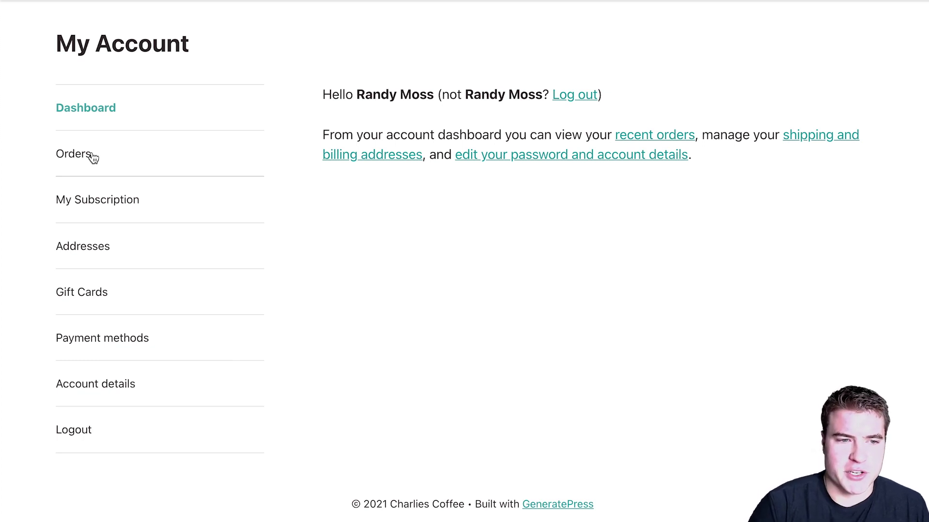
- Review the customer's monthly Light Roast subscription, then switch back to the administrator account
left_click(91, 155)
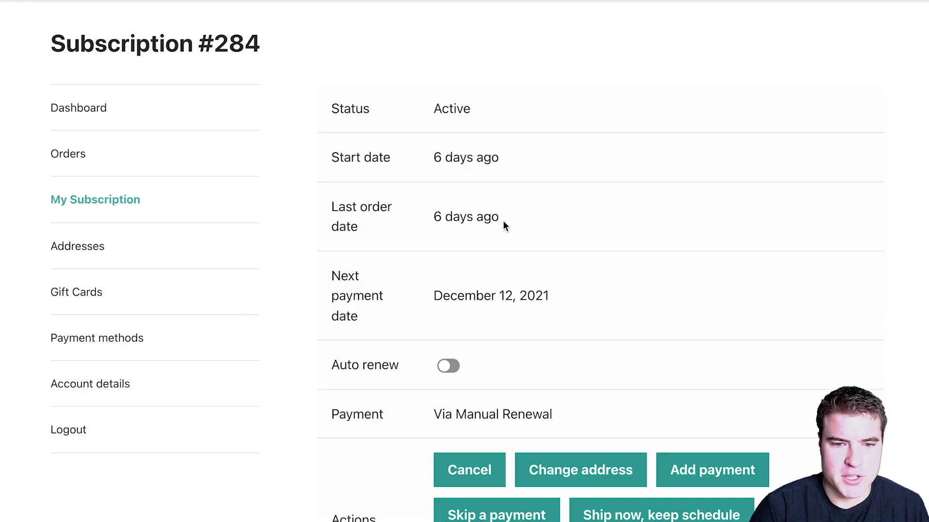
scroll(532, 222, "down", 2)
scroll(474, 217, "up", 1)
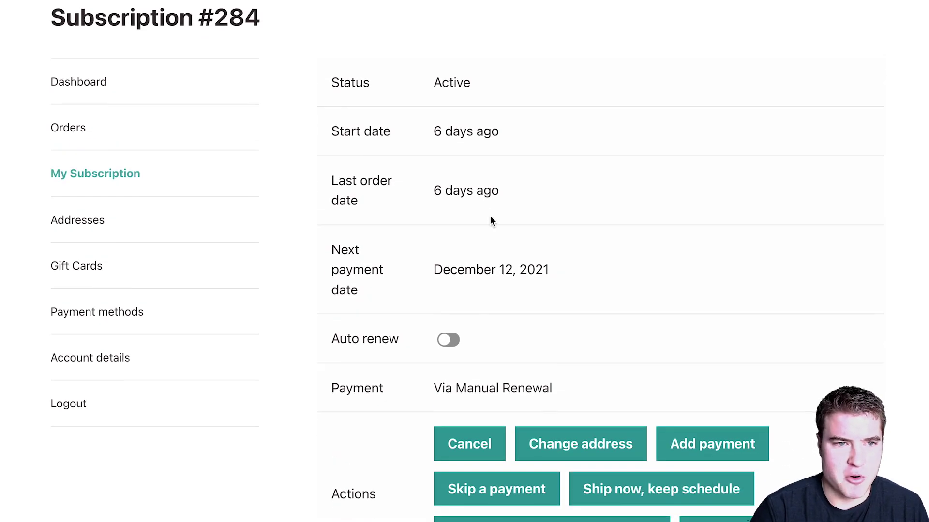
scroll(525, 332, "down", 10)
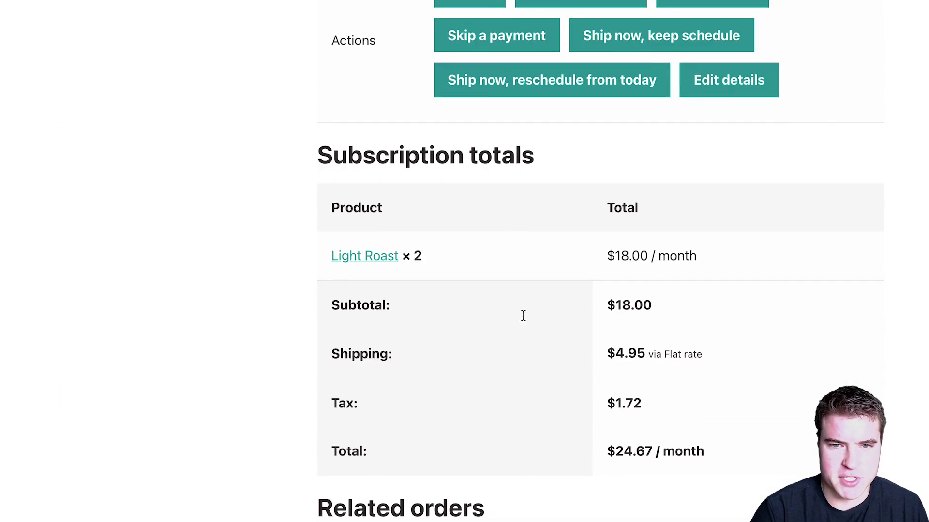
scroll(521, 319, "up", 10)
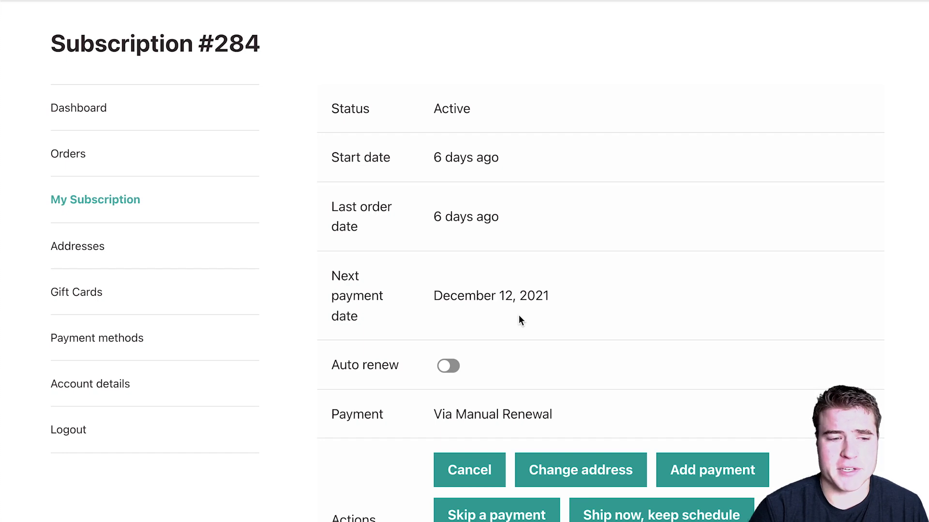
scroll(519, 315, "down", 8)
scroll(518, 282, "down", 8)
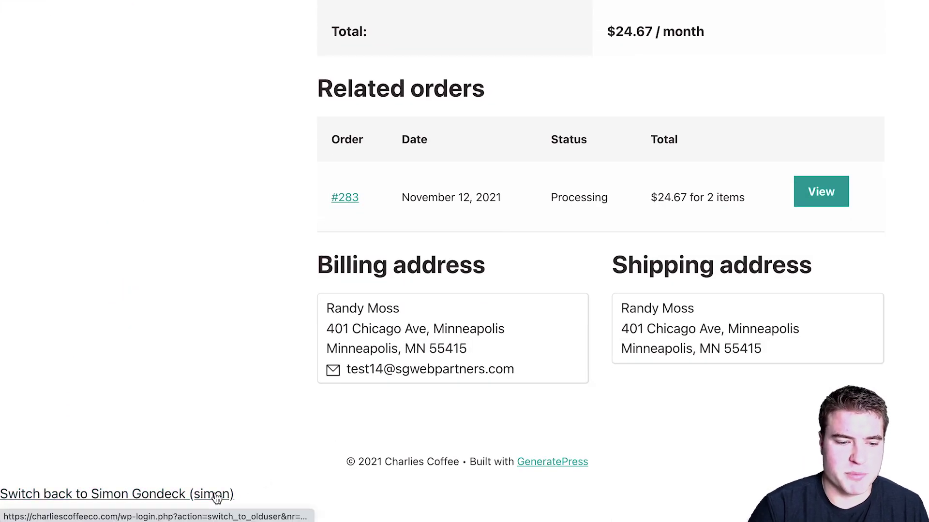
left_click(216, 495)
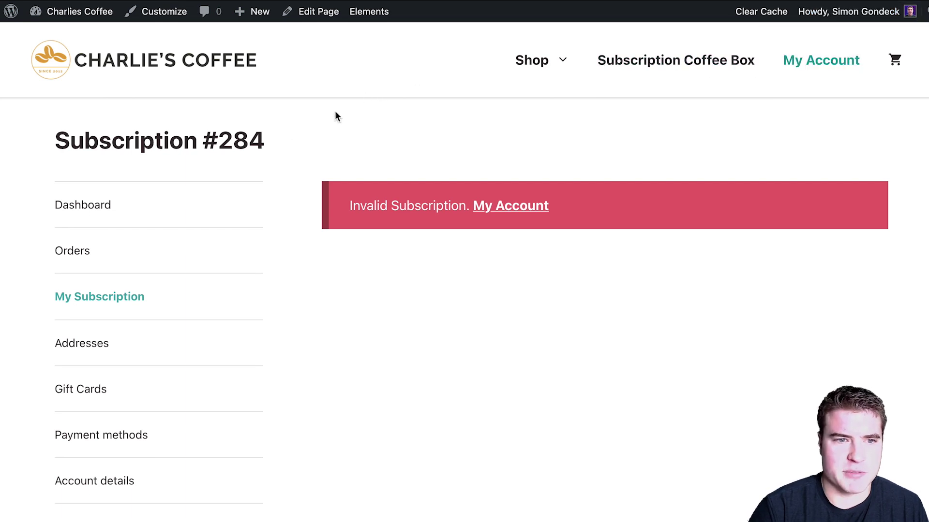
- Open the three-item subscription #286 for editing from the admin dashboard
mouse_move(110, 11)
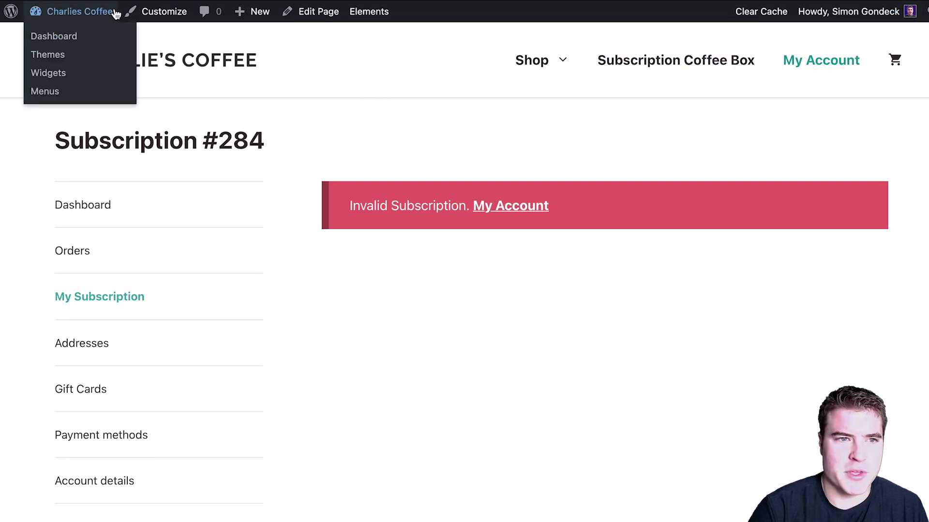
left_click(96, 42)
mouse_move(102, 266)
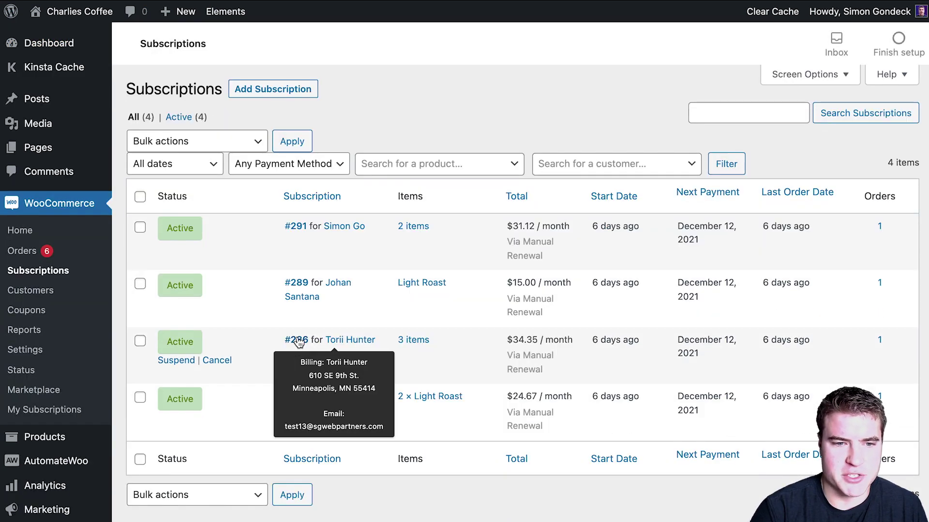
left_click(296, 340)
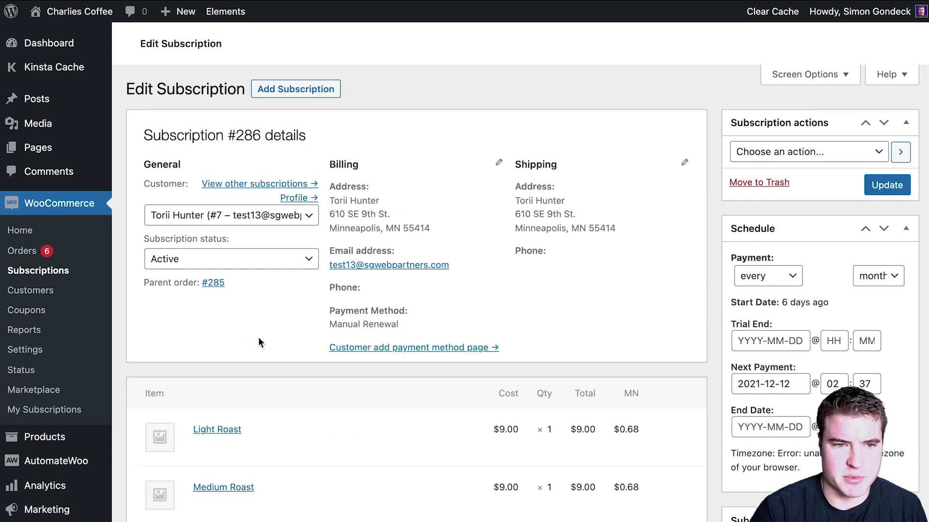
- View the subscriber's user profile, then return to the admin dashboard
left_click(303, 199)
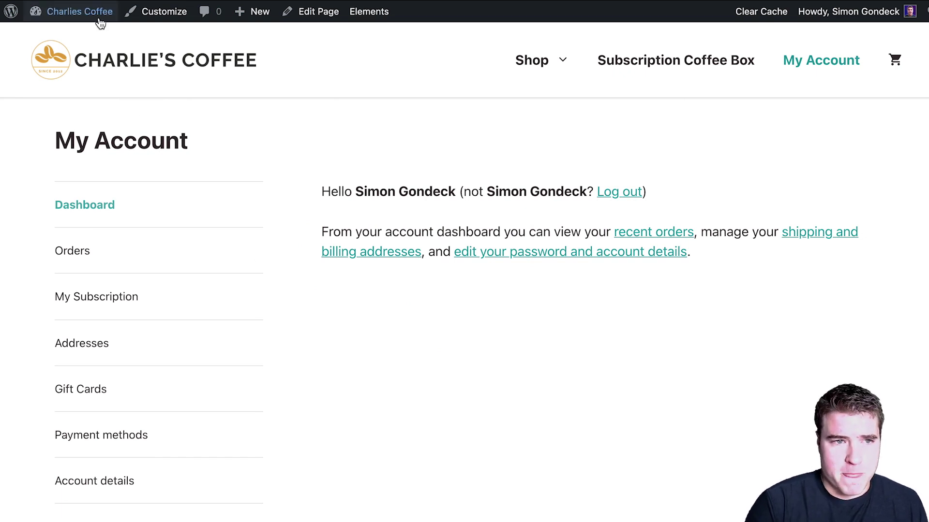
mouse_move(102, 32)
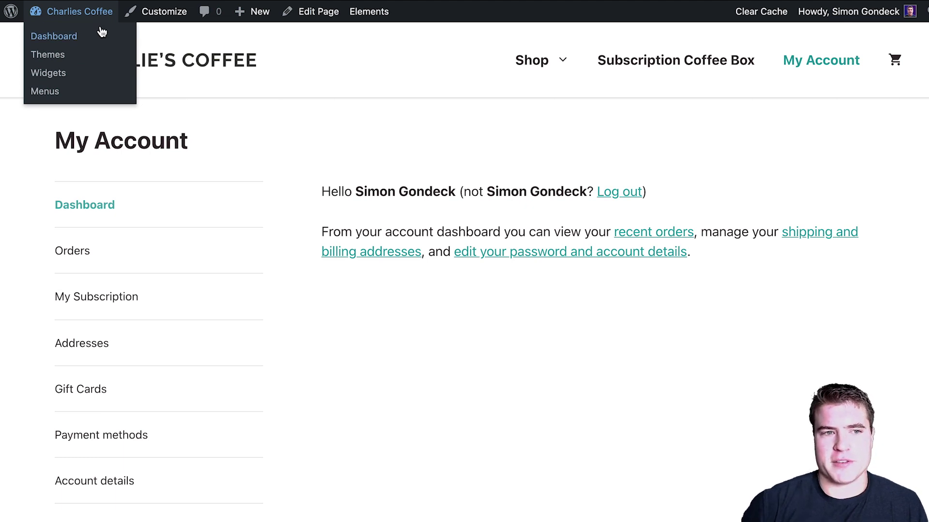
left_click(102, 32)
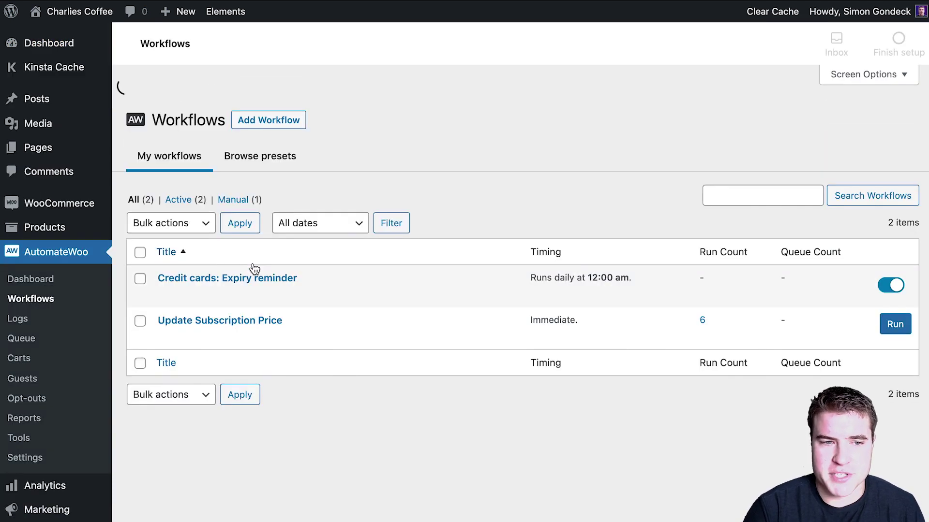
- Start a workflow from the Credit cards: Expiry reminder preset, triggering 7 days before card expiry
left_click(267, 129)
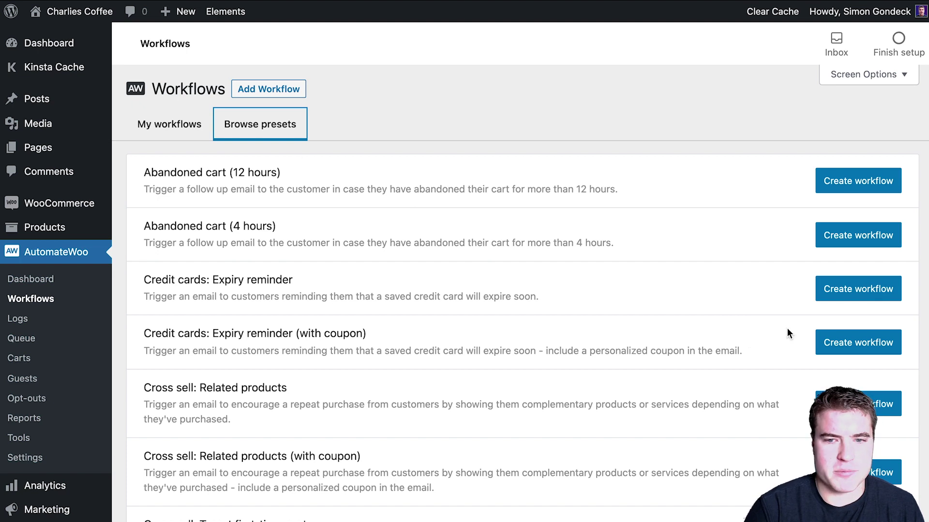
left_click(850, 302)
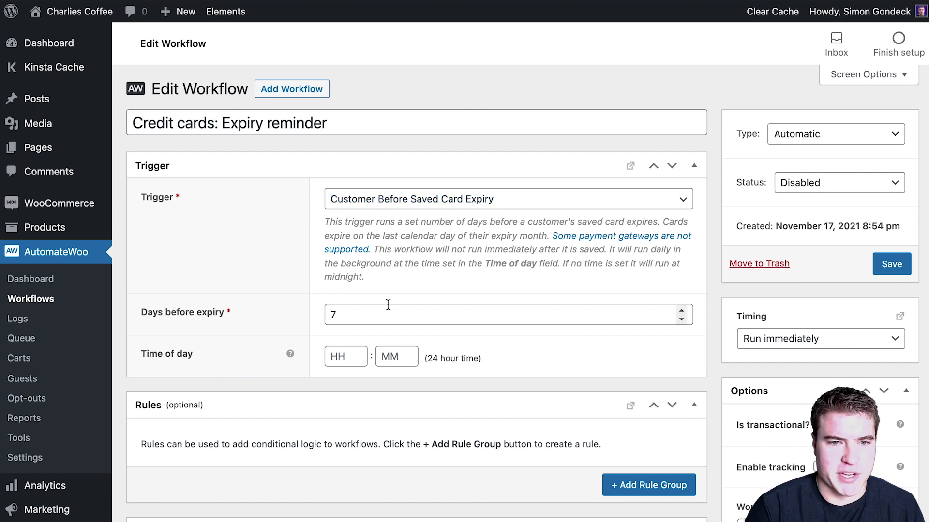
- Keep the Customer Before Saved Card Expiry trigger and mark the workflow as transactional
left_click(411, 212)
left_click(412, 199)
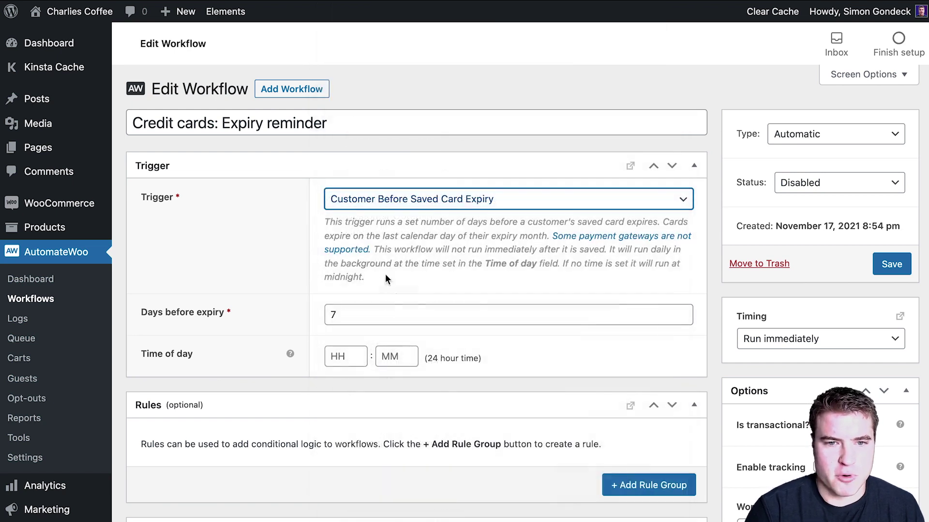
left_click(386, 312)
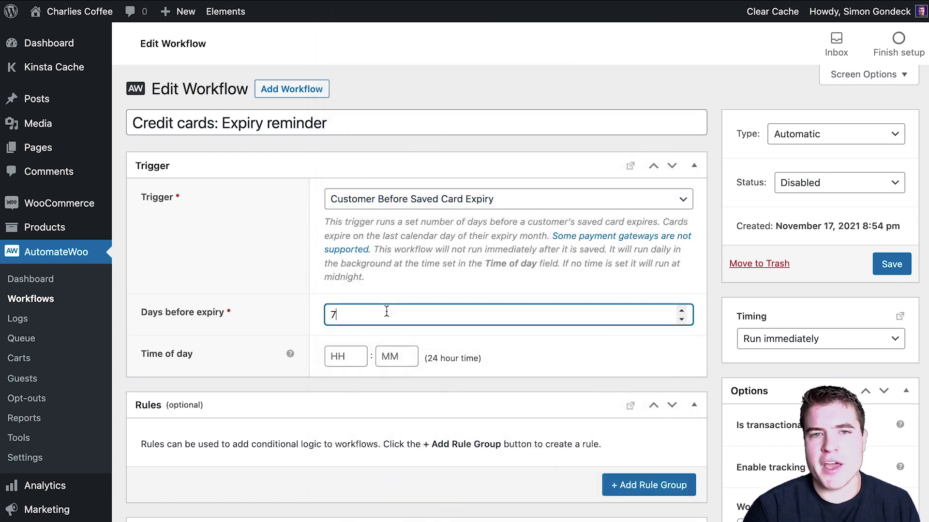
scroll(386, 310, "down", 3)
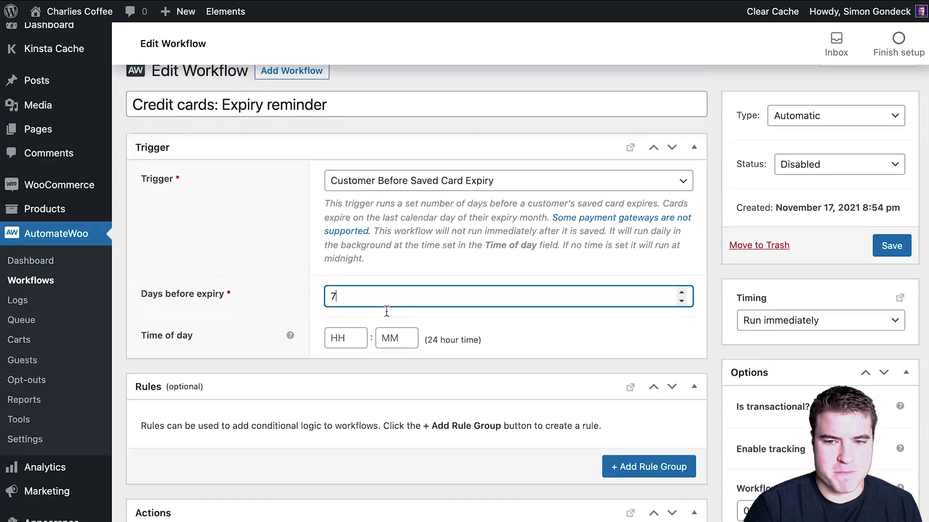
scroll(386, 310, "down", 2)
left_click(823, 265)
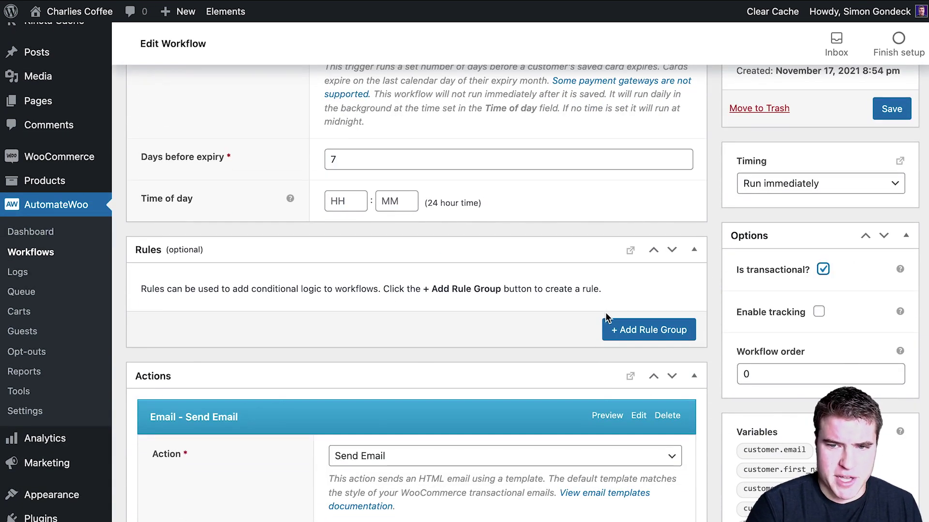
- Add a rule group and browse the rule conditions without choosing one
scroll(424, 371, "down", 1)
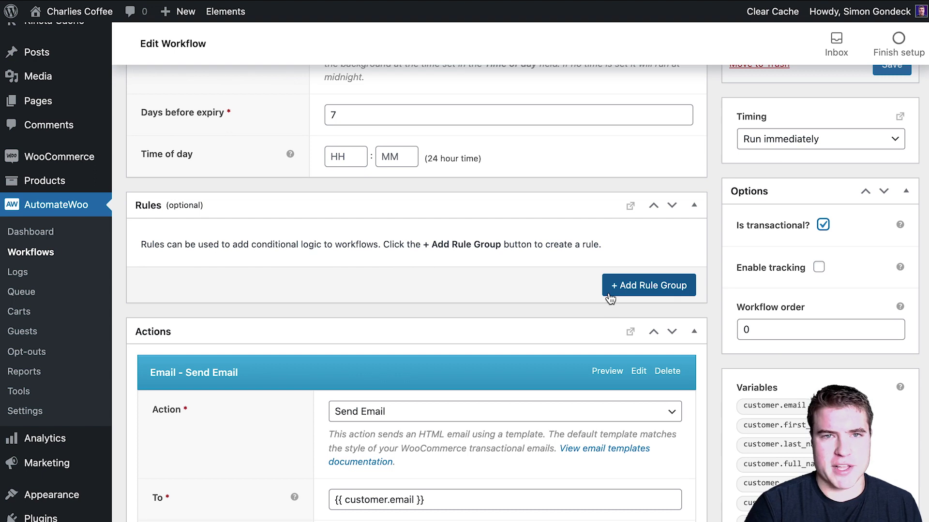
left_click(610, 296)
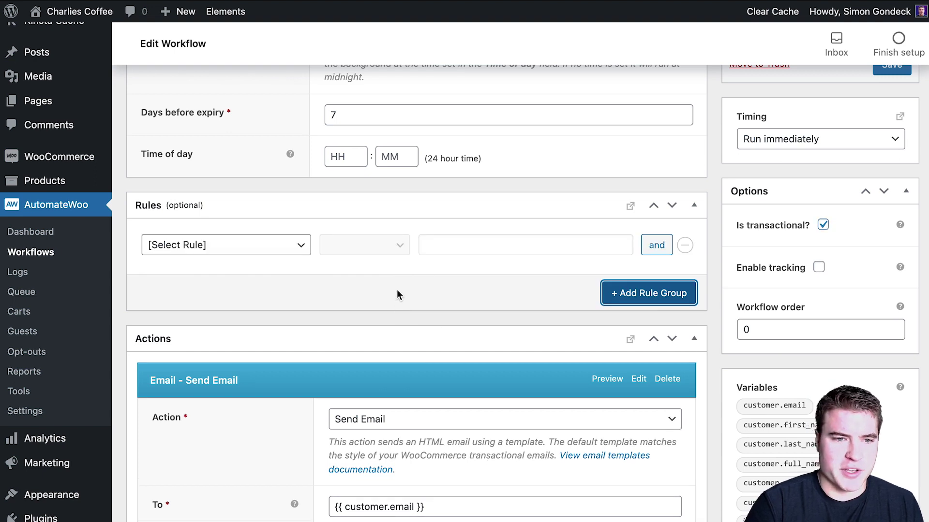
left_click(282, 246)
scroll(274, 338, "down", 1)
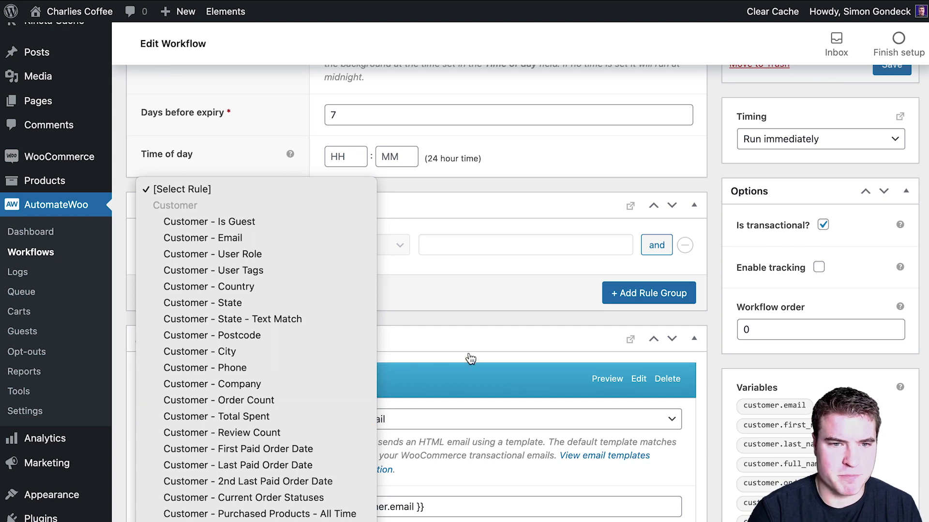
left_click(378, 321)
scroll(378, 322, "up", 3)
scroll(338, 333, "down", 9)
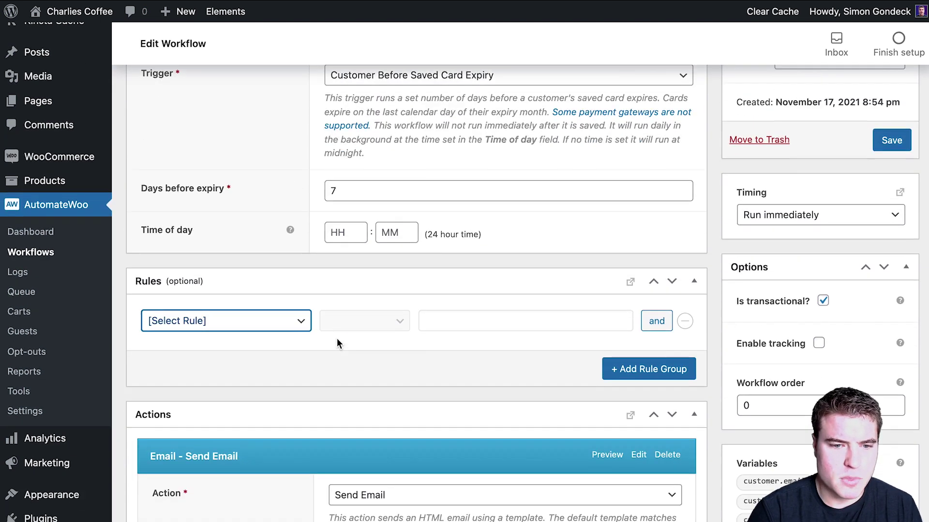
scroll(342, 311, "down", 3)
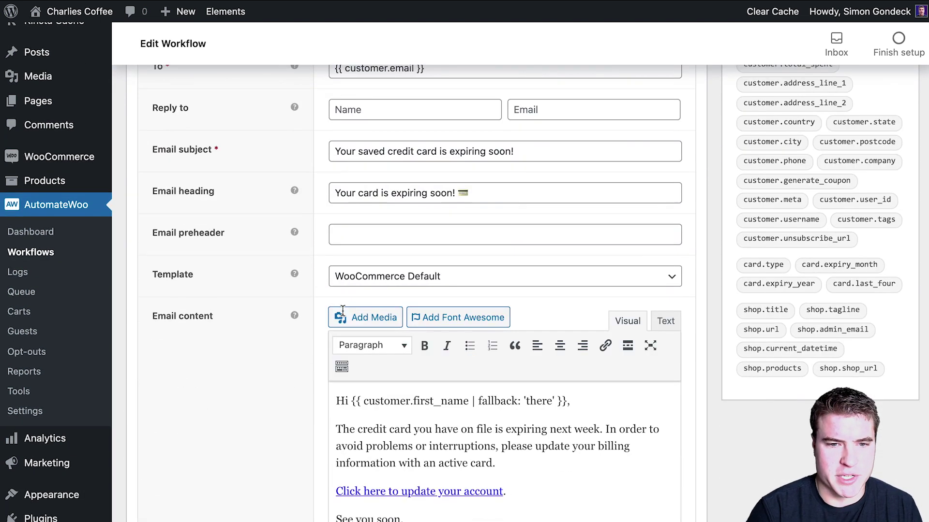
scroll(608, 320, "up", 5)
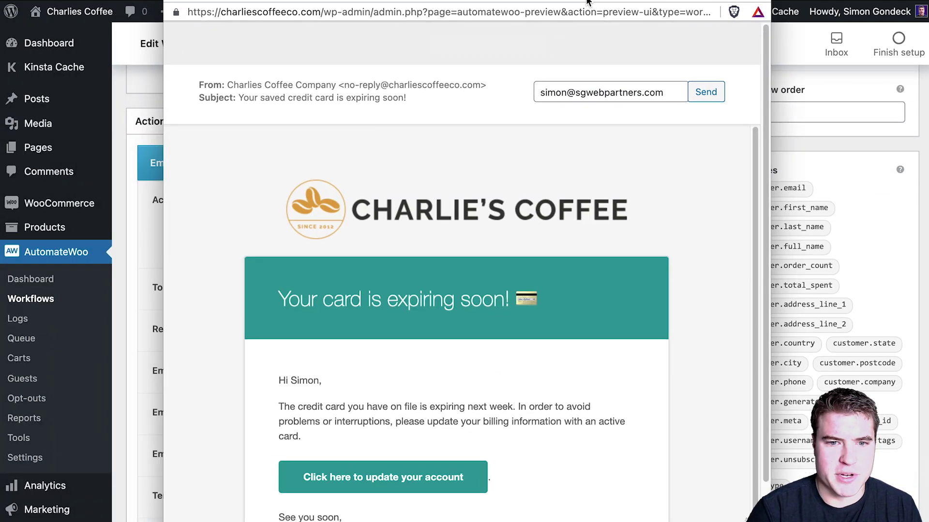
scroll(603, 156, "down", 2)
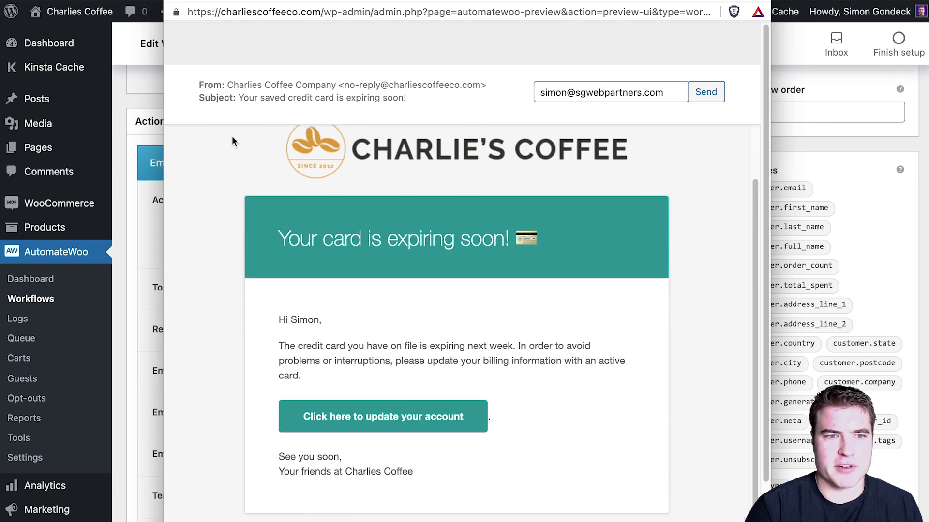
left_click(172, 2)
scroll(452, 296, "down", 5)
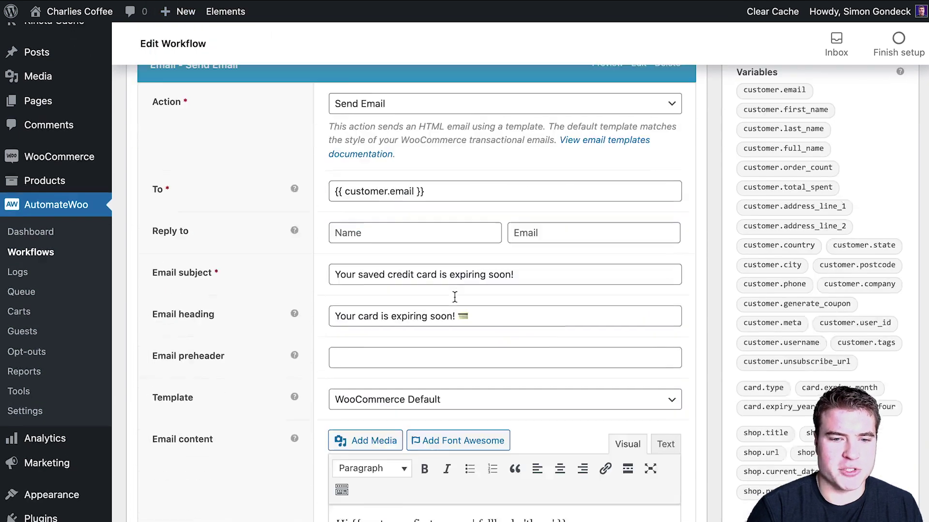
left_click(450, 296)
left_click(450, 314)
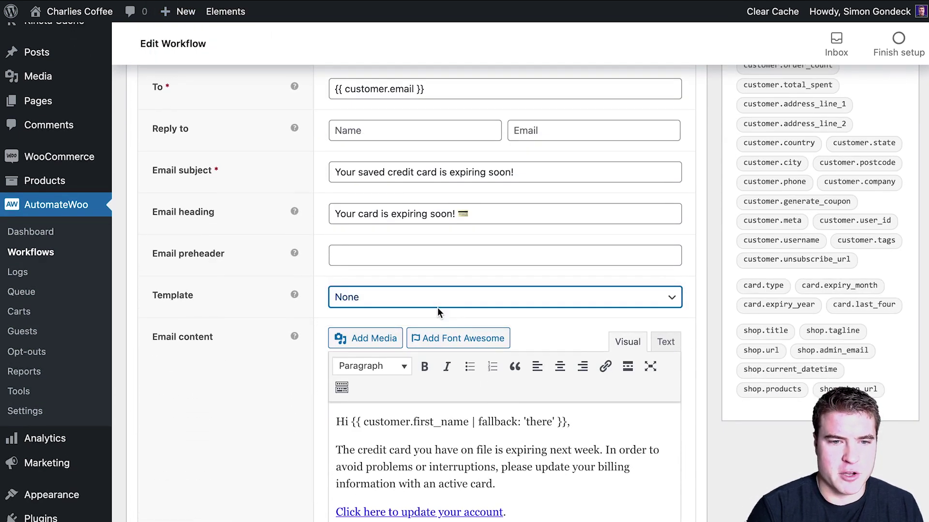
scroll(468, 317, "up", 5)
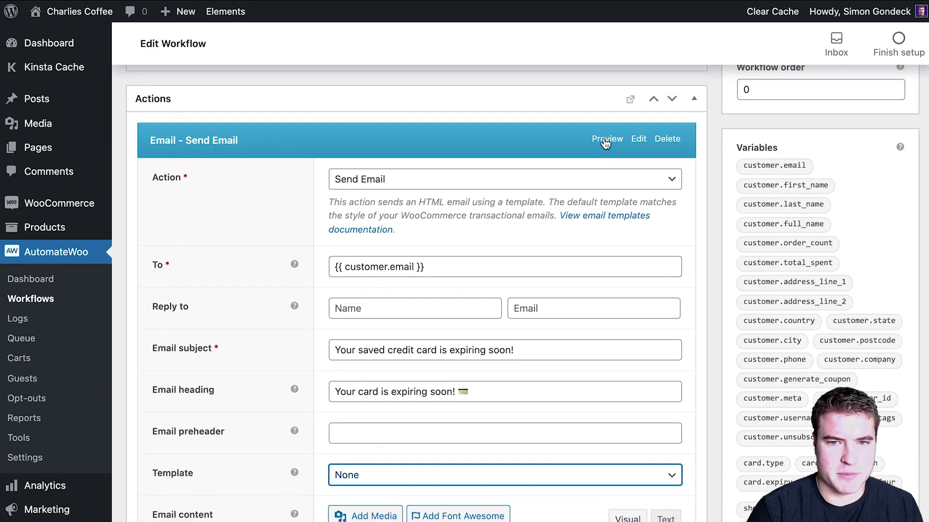
left_click(606, 139)
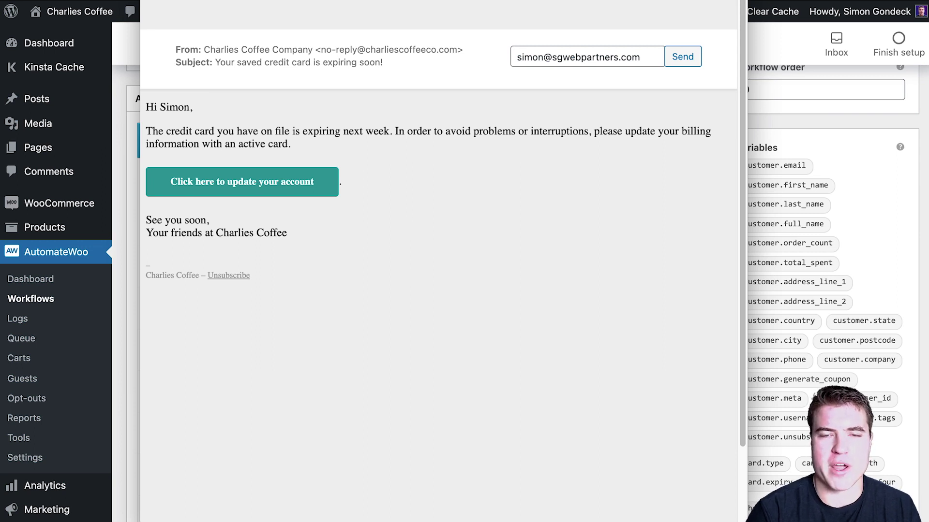
key("Escape")
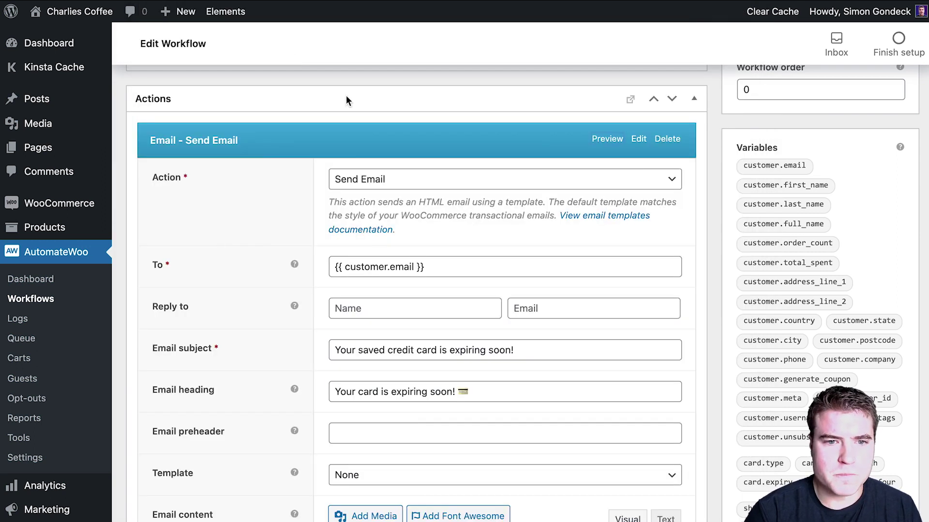
scroll(424, 250, "up", 10)
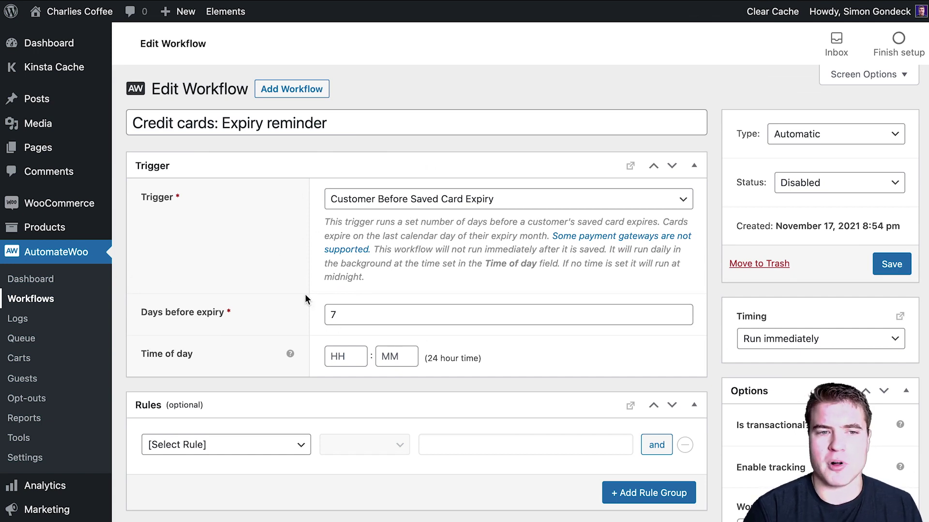
- Return to the Workflows list after a brief look at AutomateWoo Settings
key("alt+Left")
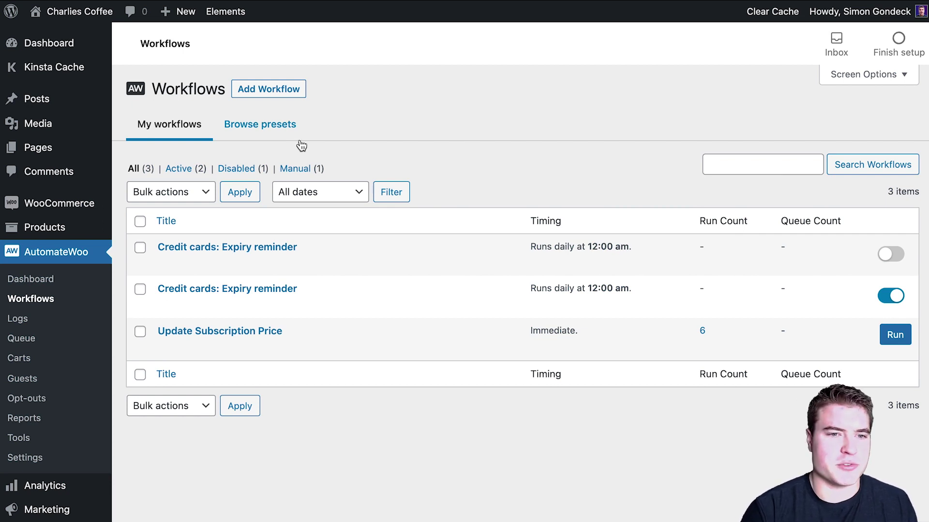
left_click(83, 457)
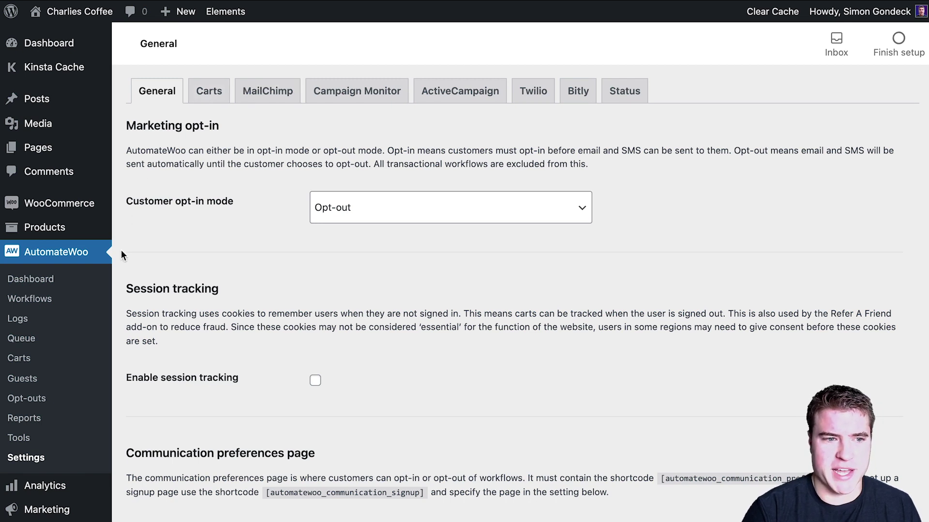
left_click(89, 305)
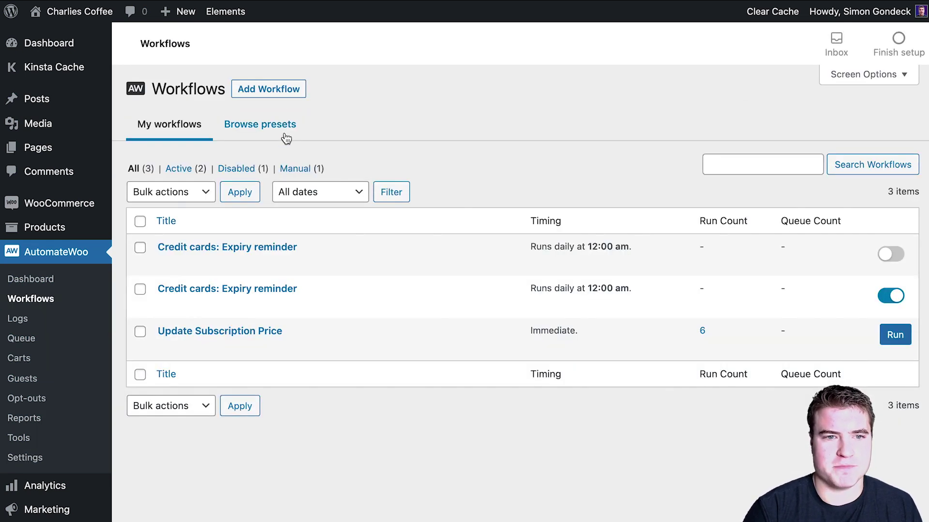
- Scroll the presets through cross-sell, loyalty, welcome-email and Reviews templates
left_click(286, 139)
scroll(367, 286, "down", 5)
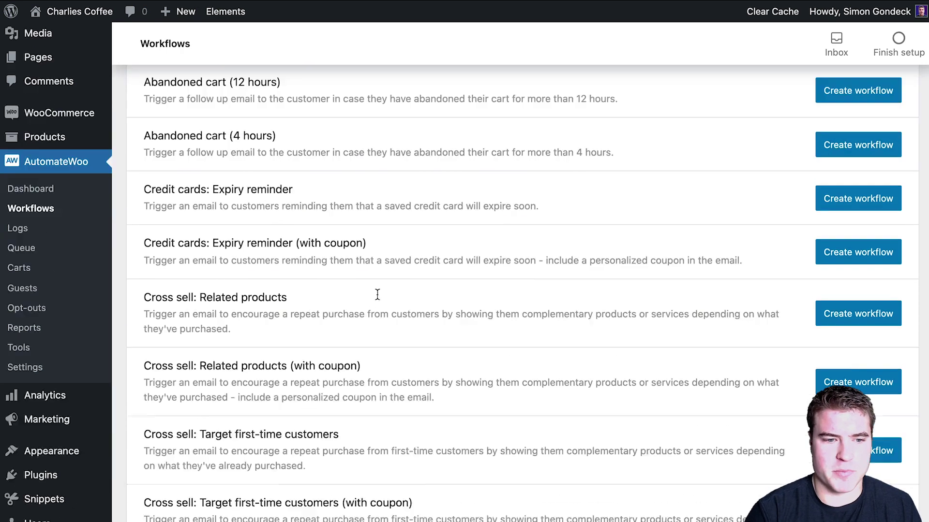
scroll(377, 305, "down", 6)
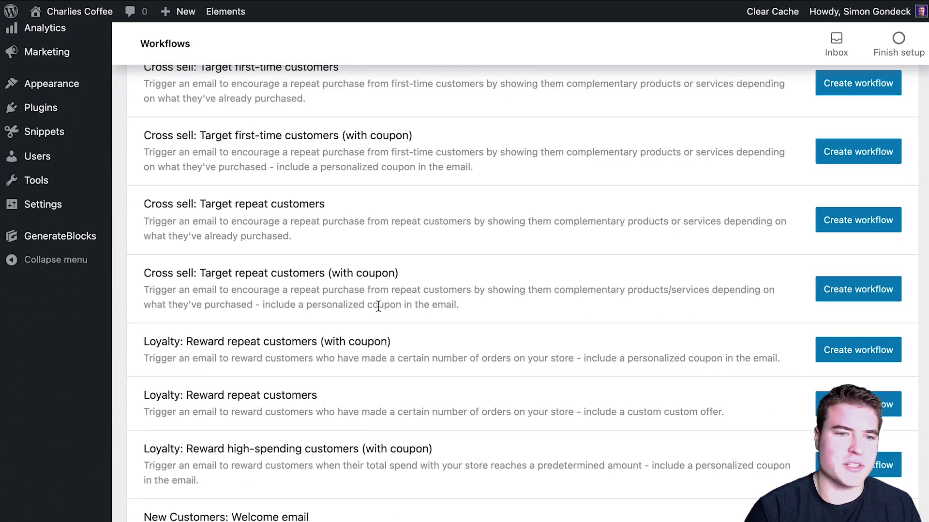
scroll(378, 306, "down", 1)
scroll(378, 306, "down", 2)
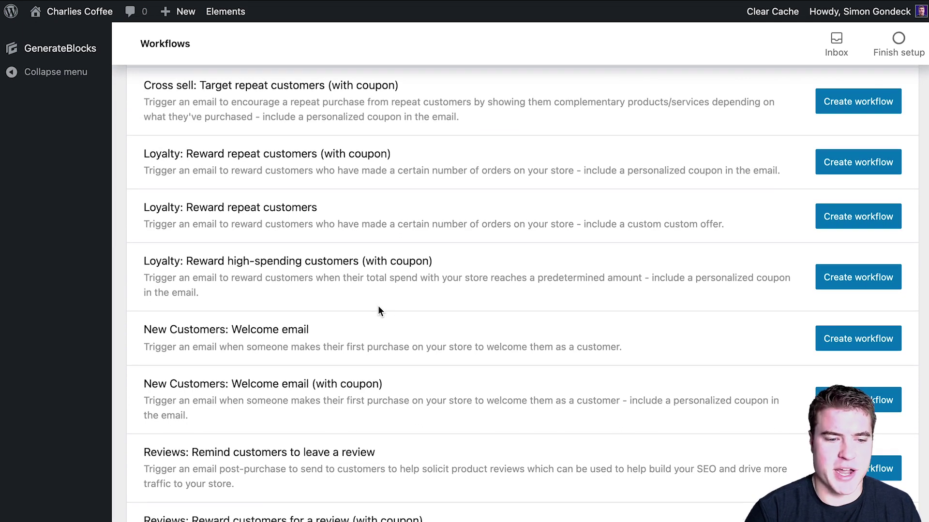
scroll(379, 305, "down", 2)
scroll(378, 310, "down", 2)
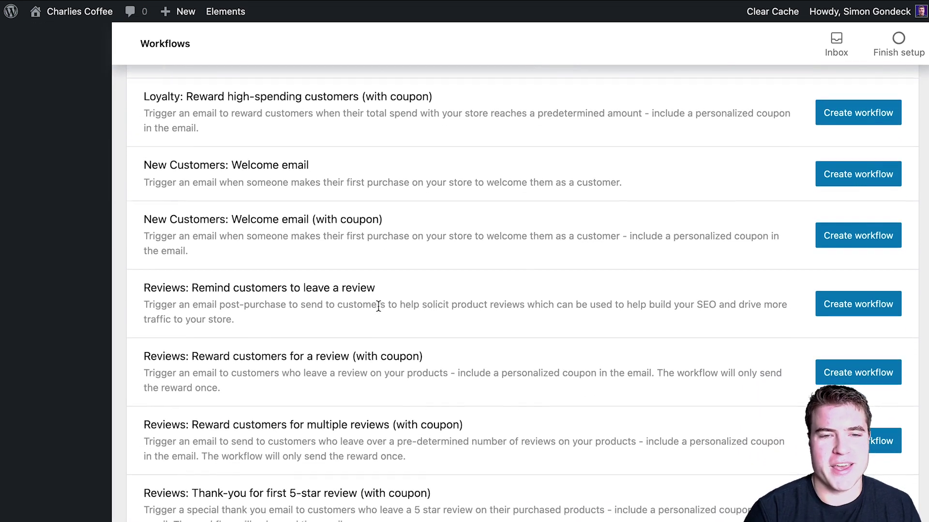
scroll(379, 305, "down", 2)
- Create a workflow from the New Customers: Welcome email preset
scroll(378, 306, "up", 5)
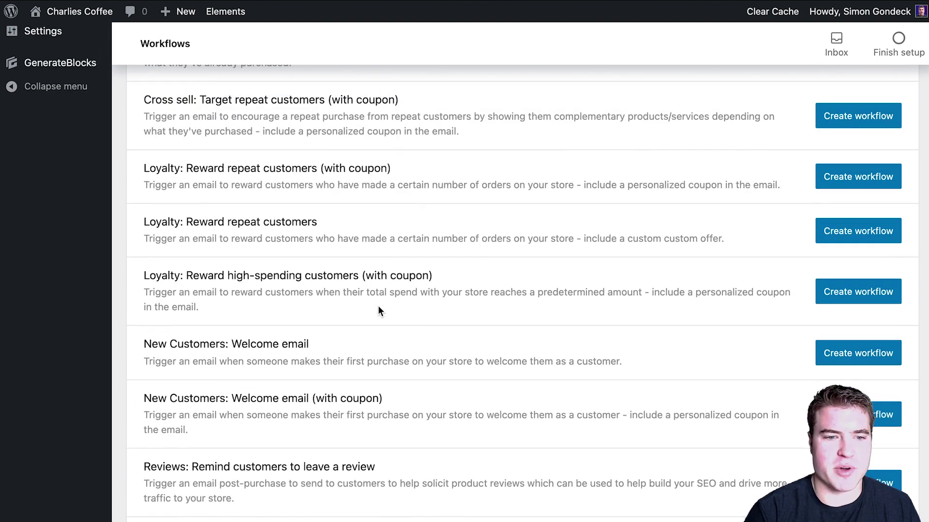
left_click(828, 360)
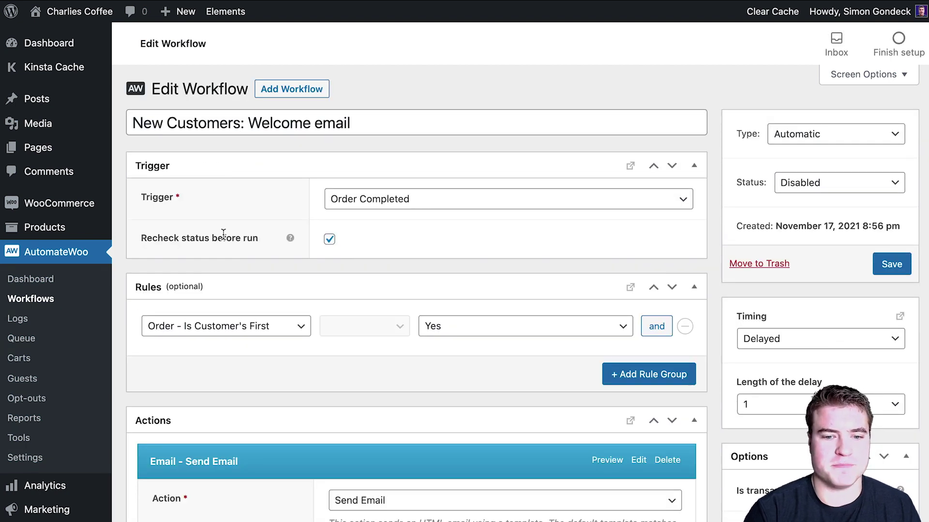
scroll(224, 234, "down", 1)
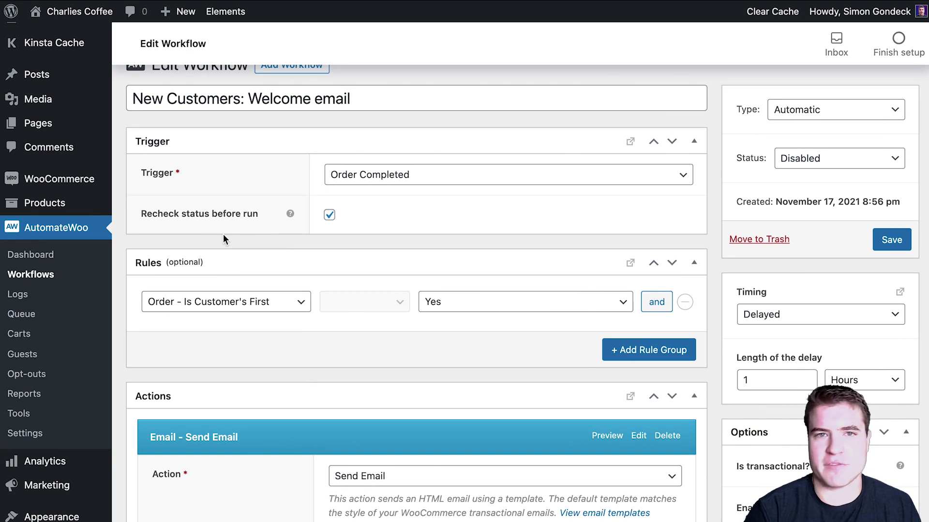
scroll(222, 237, "down", 4)
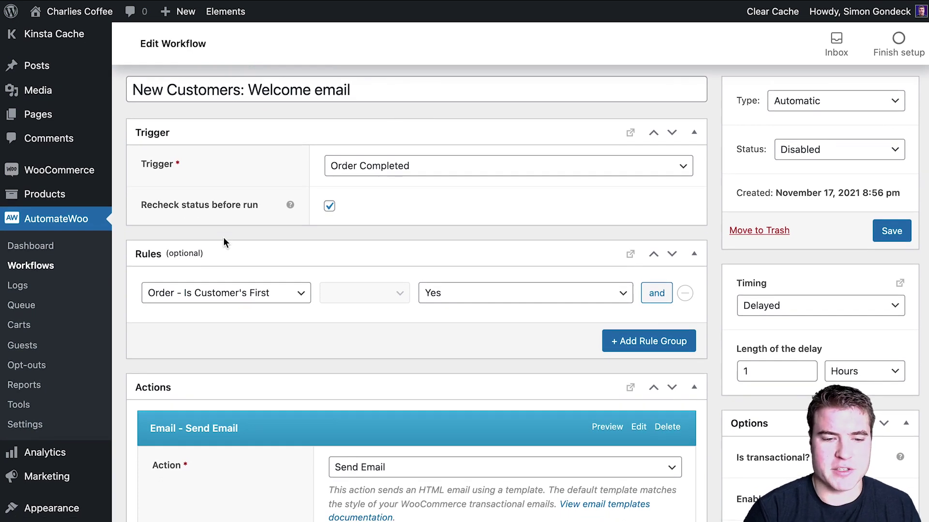
scroll(224, 241, "up", 4)
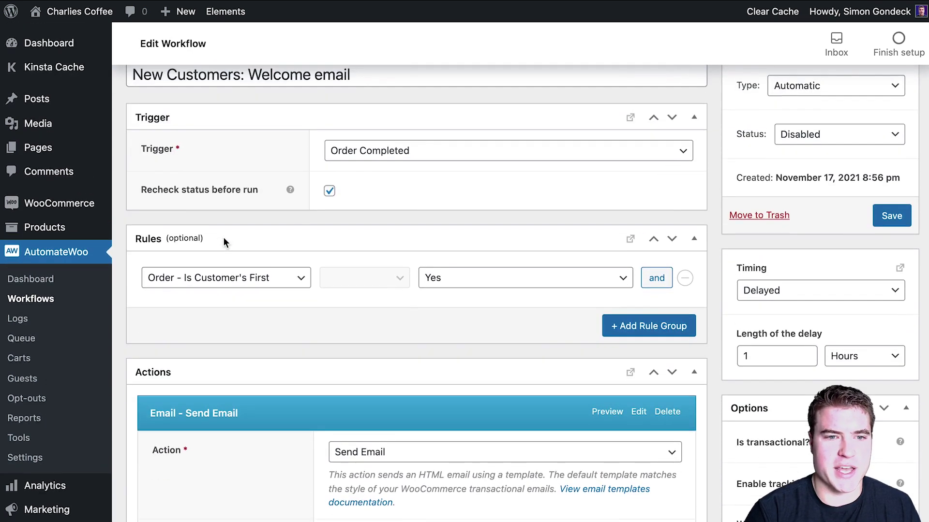
- Add an 'and' Order - Items rule requiring Subscription Coffee Box (#28)
left_click(661, 279)
left_click(237, 311)
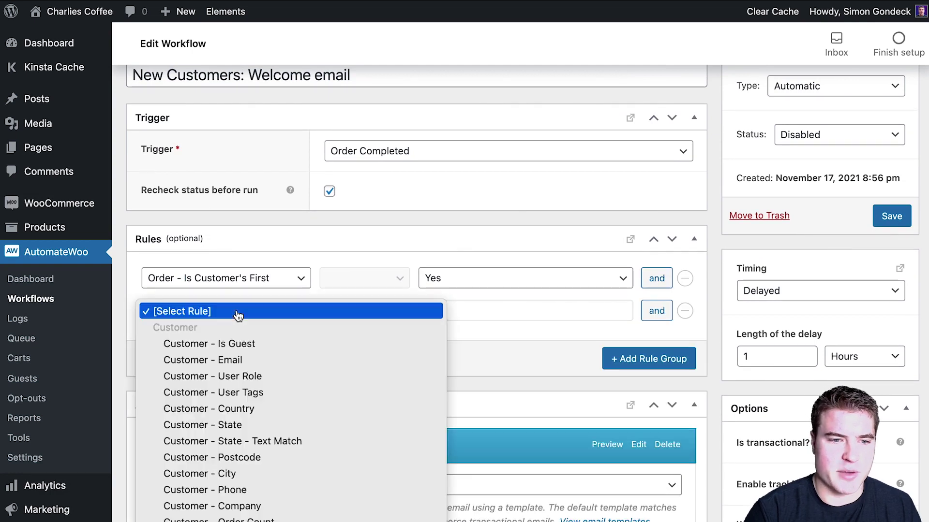
scroll(278, 434, "down", 7)
scroll(280, 435, "down", 6)
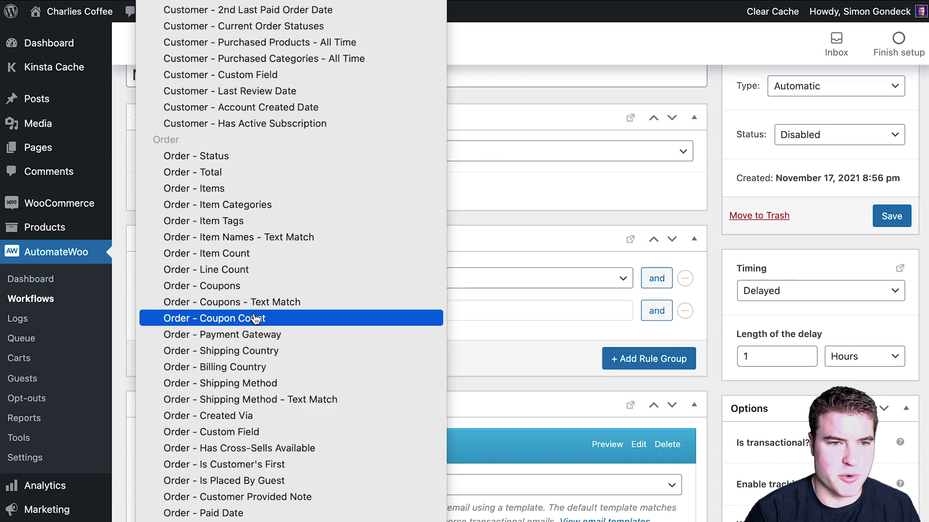
scroll(247, 261, "down", 1)
left_click(256, 173)
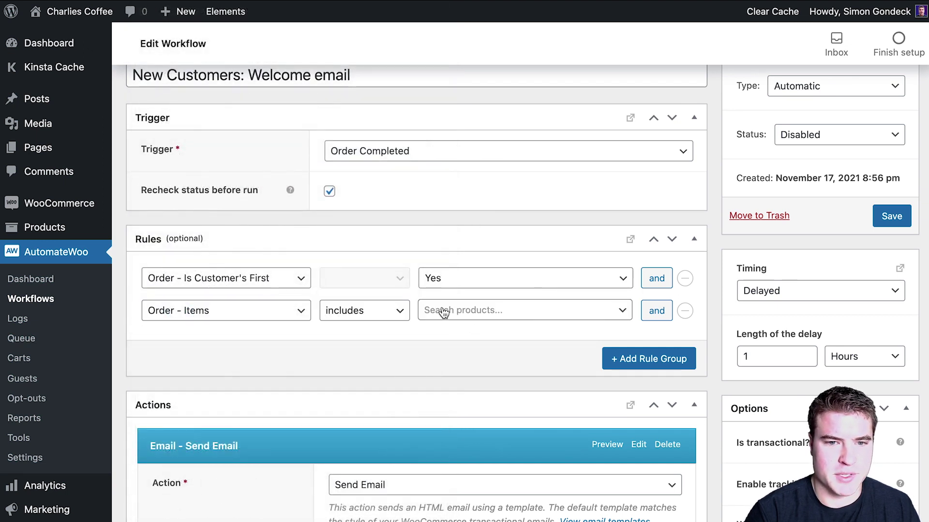
left_click(463, 312)
type("coffee")
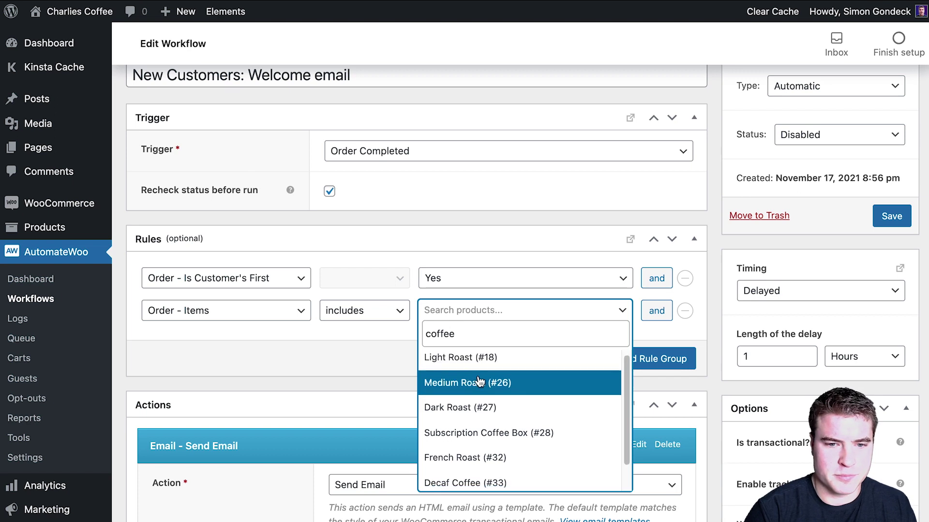
scroll(479, 382, "down", 1)
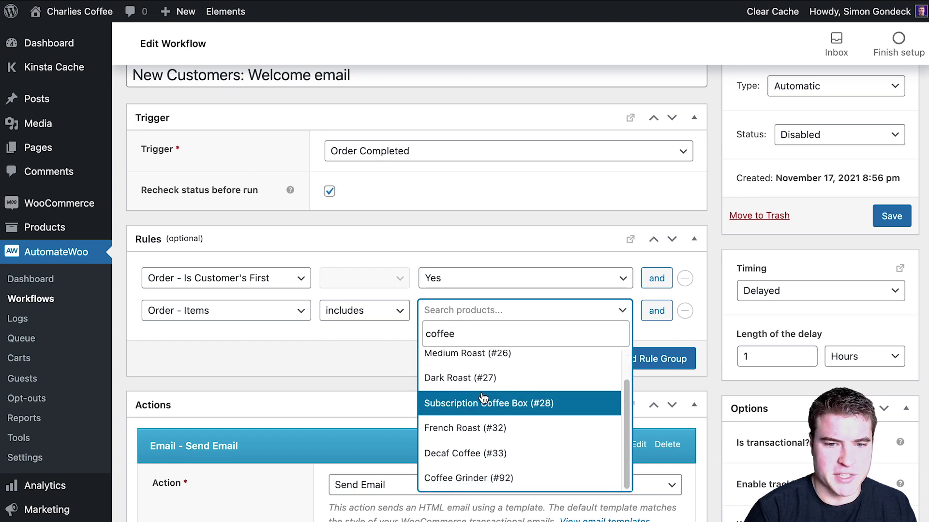
left_click(483, 401)
- Switch the workflow trigger to Subscription Created
scroll(384, 377, "up", 1)
left_click(364, 205)
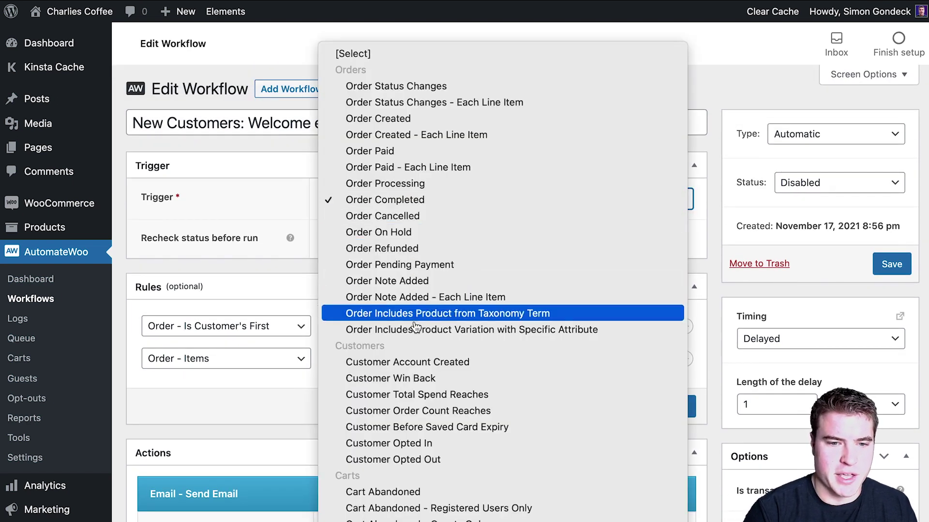
left_click(364, 436)
- Confirm the Subscription Created trigger and limit it to Subscription Coffee Box (#28)
left_click(616, 411)
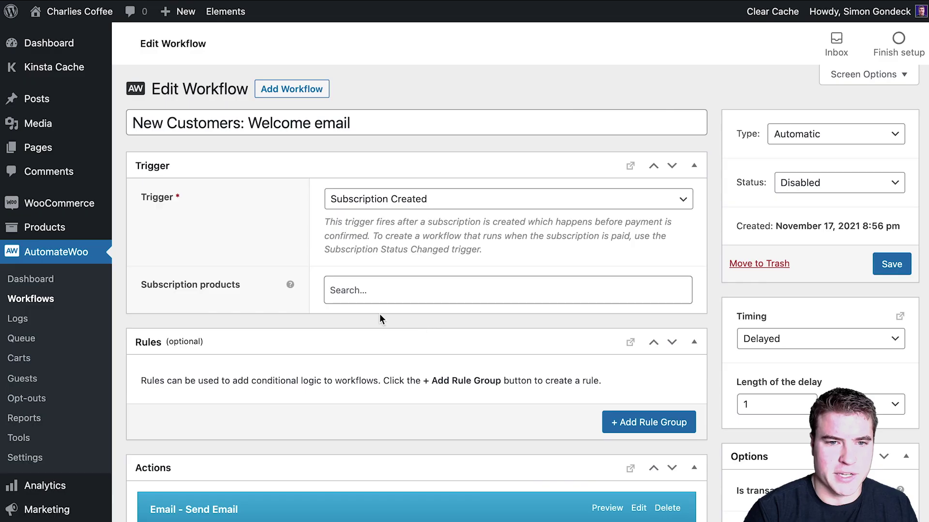
left_click(338, 285)
type("coffee")
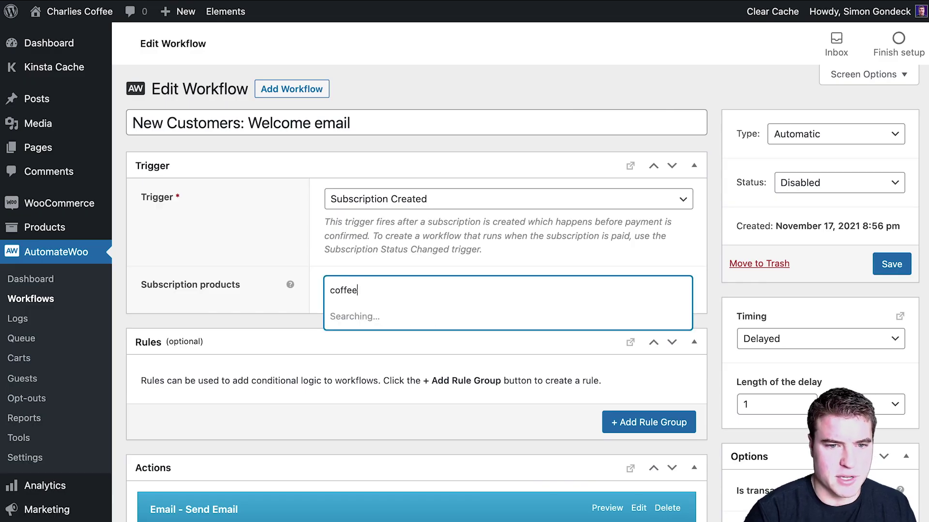
left_click(362, 390)
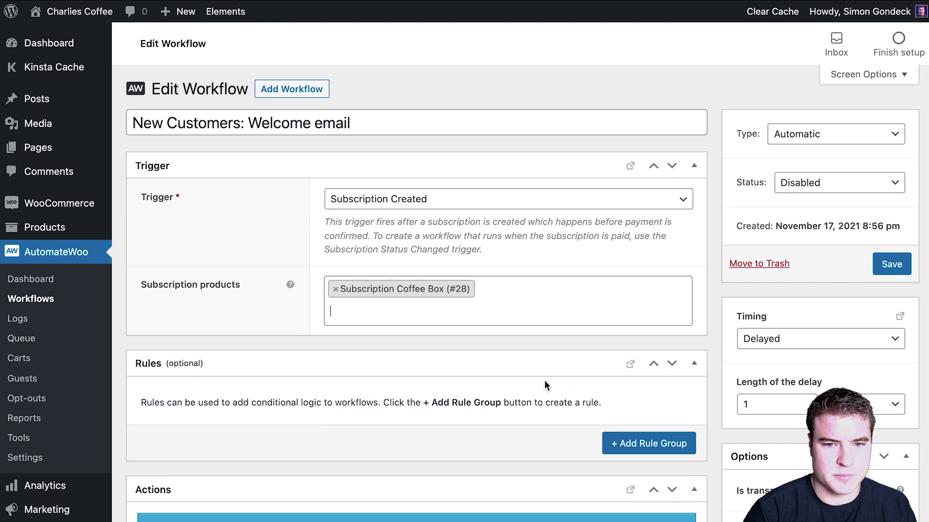
- Add a new rule group with a Subscription - Next Payment Date rule
left_click(657, 449)
left_click(264, 405)
scroll(285, 444, "down", 2)
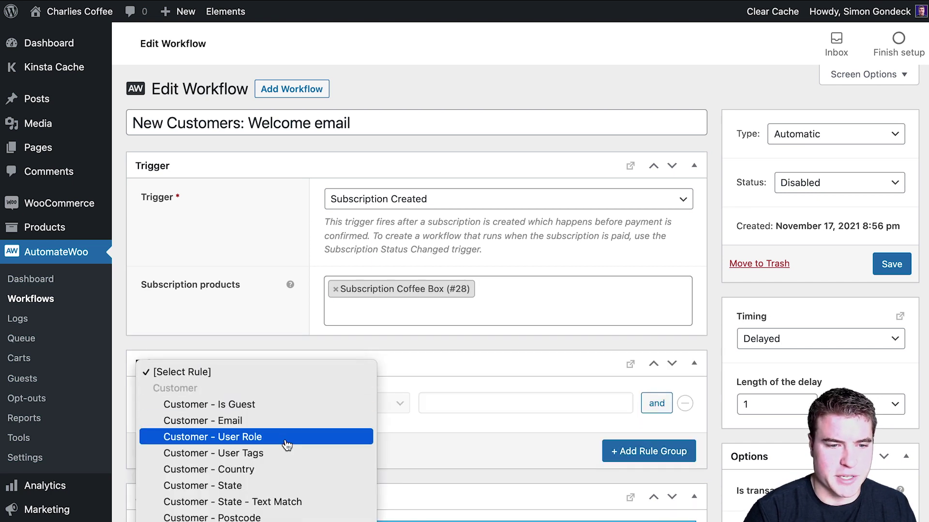
scroll(265, 429, "down", 5)
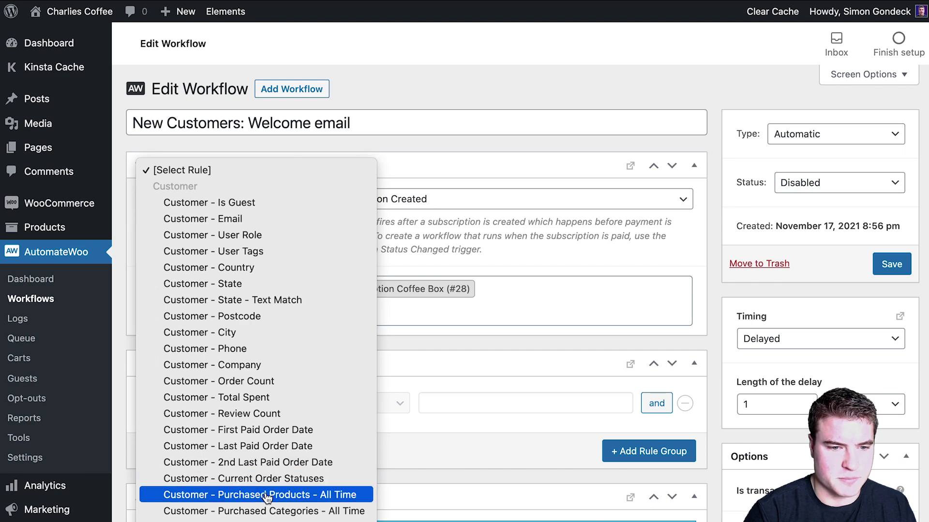
scroll(269, 493, "down", 5)
scroll(273, 500, "down", 2)
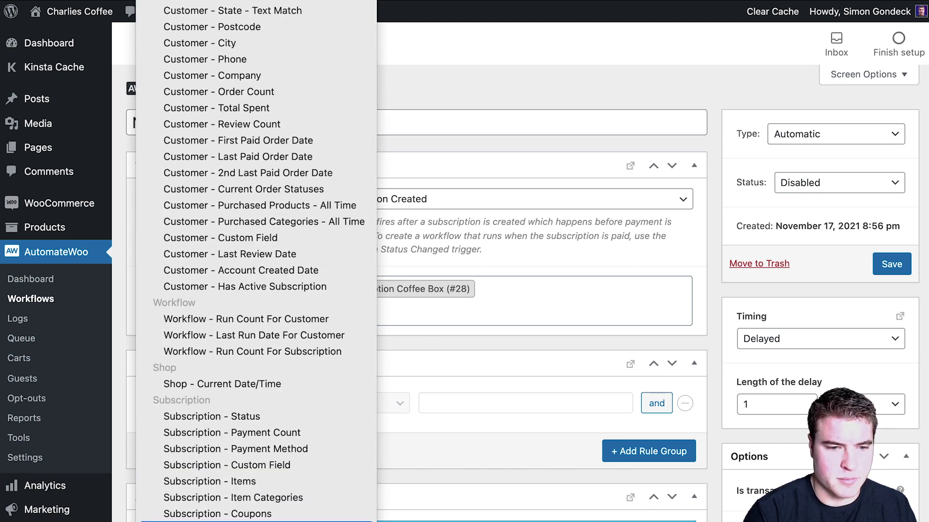
left_click(274, 521)
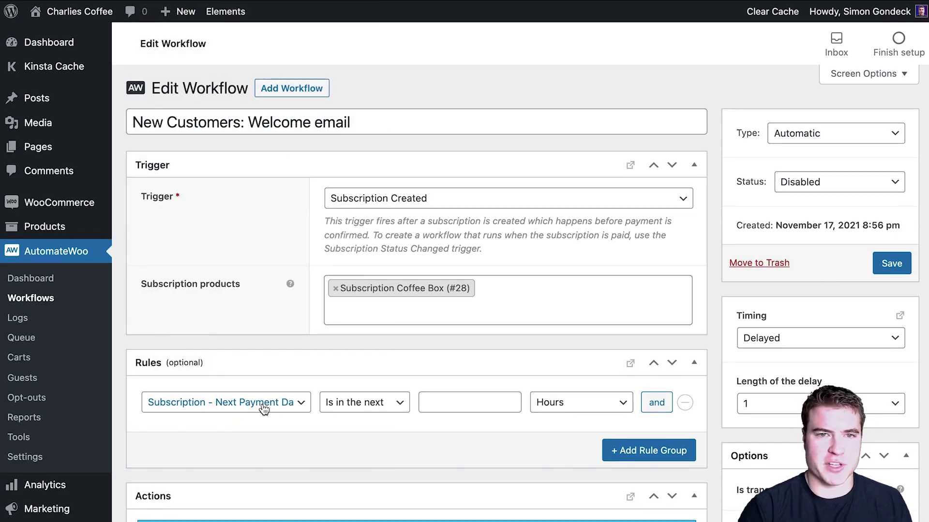
scroll(265, 406, "down", 9)
scroll(263, 407, "down", 7)
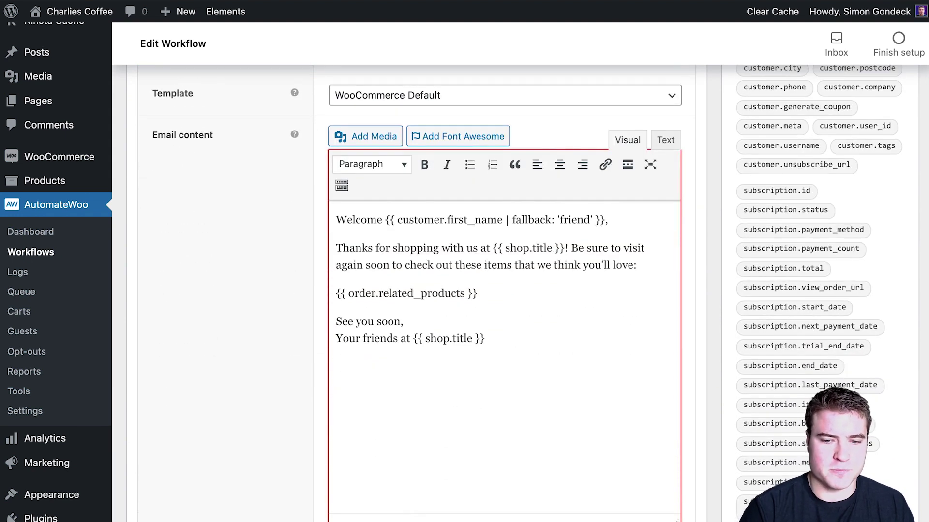
scroll(503, 291, "down", 2)
left_click(415, 492)
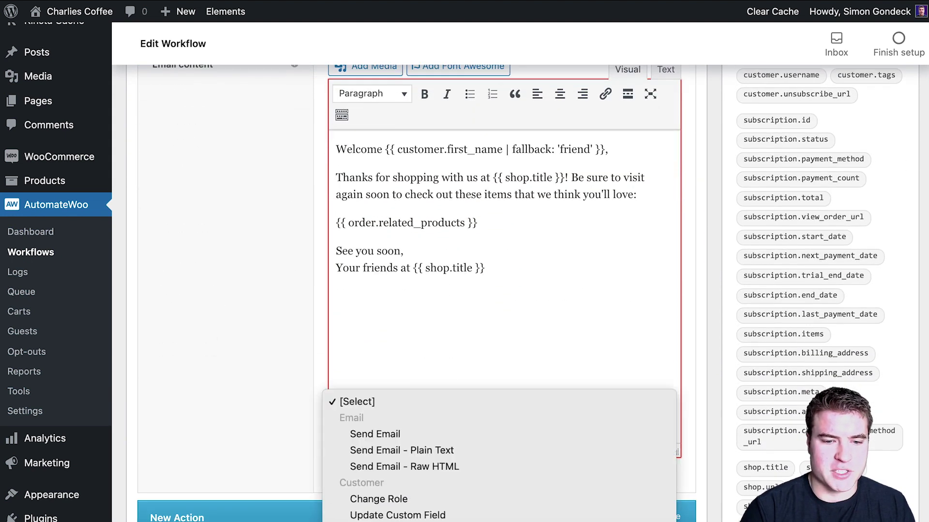
scroll(416, 502, "down", 10)
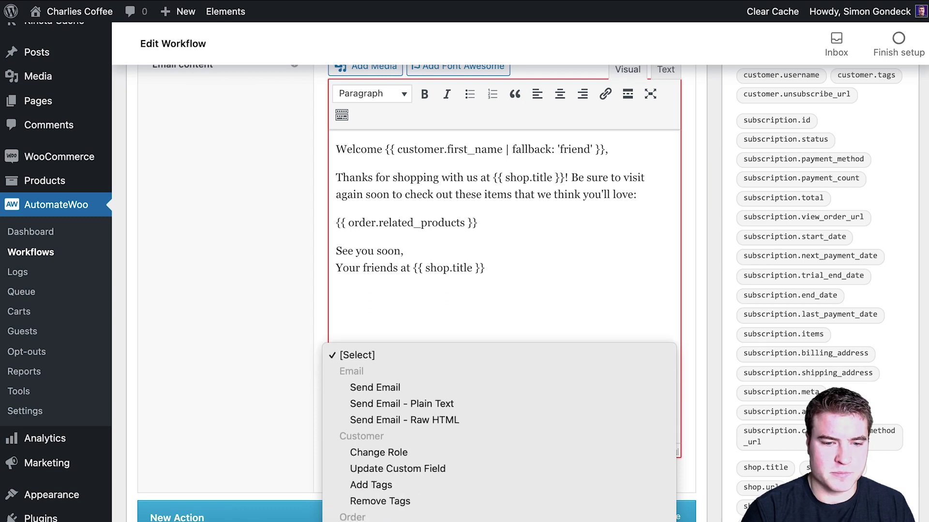
scroll(426, 411, "down", 4)
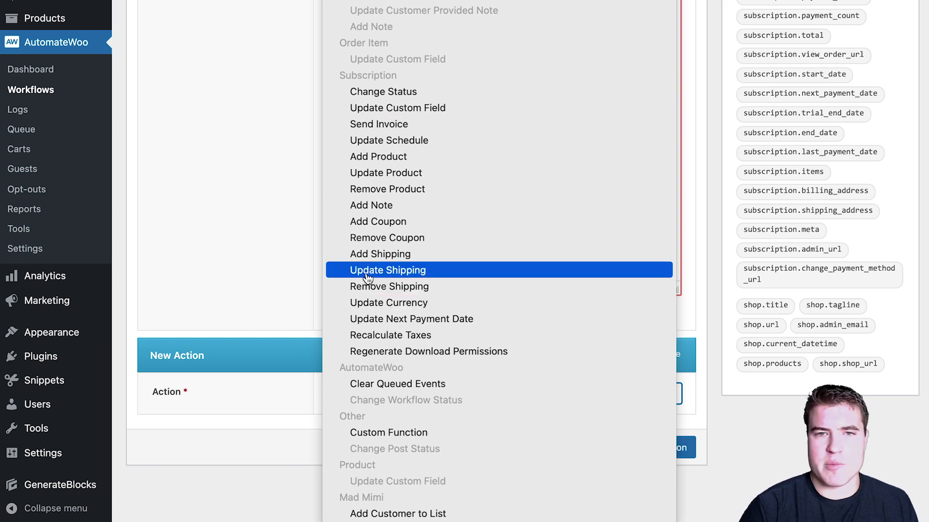
left_click(263, 247)
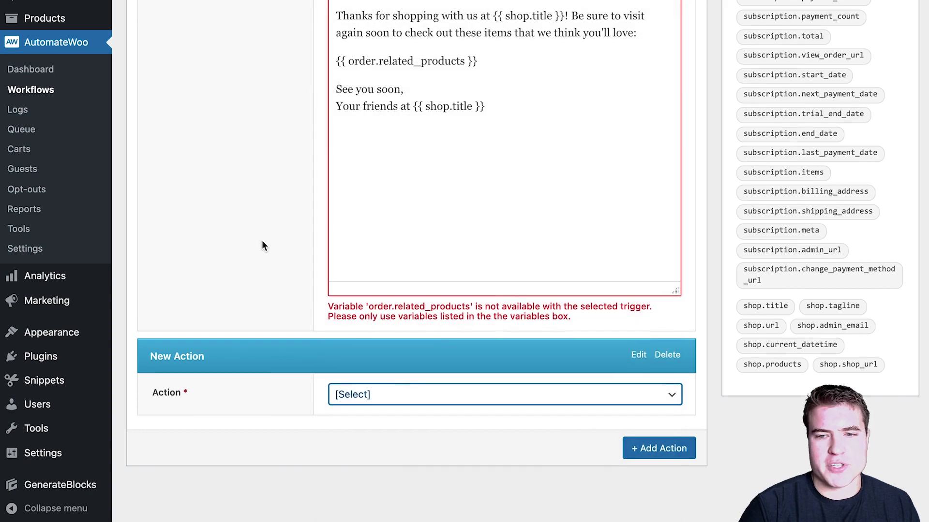
scroll(263, 247, "up", 15)
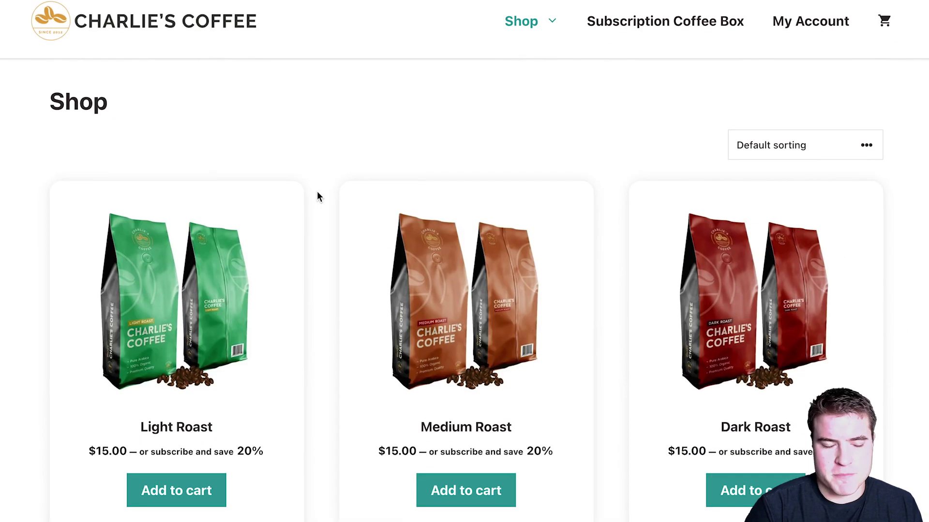
- On Light Roast, choose Subscribe and save 20% delivered every 3 months, highlighting the price suffix
scroll(271, 227, "down", 1)
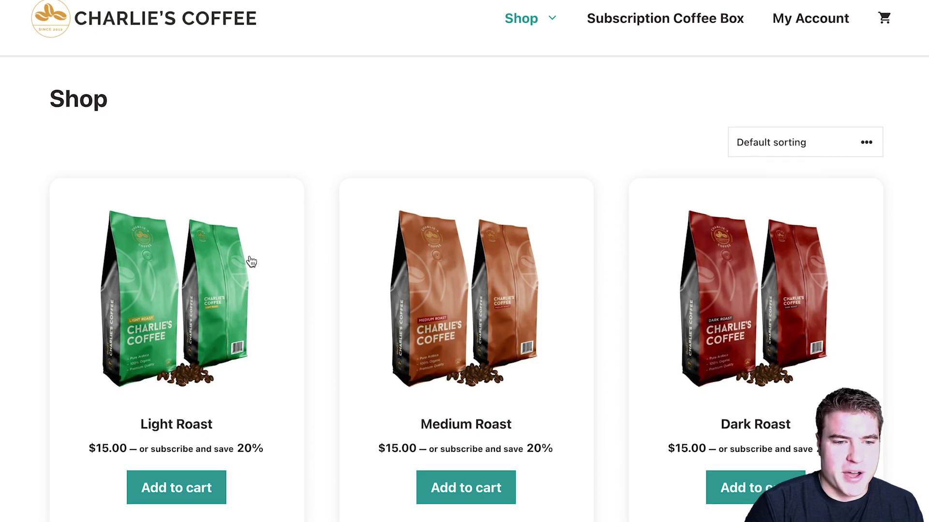
left_click(300, 271)
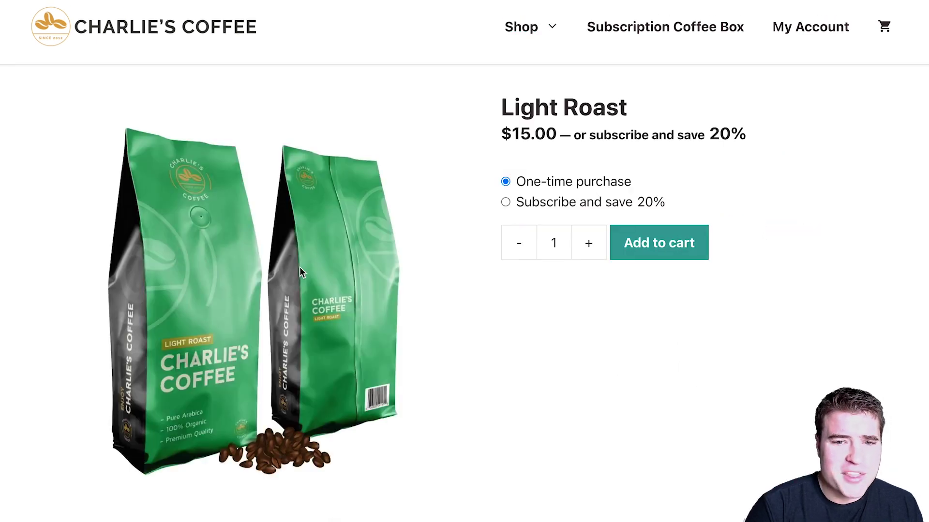
left_click(567, 196)
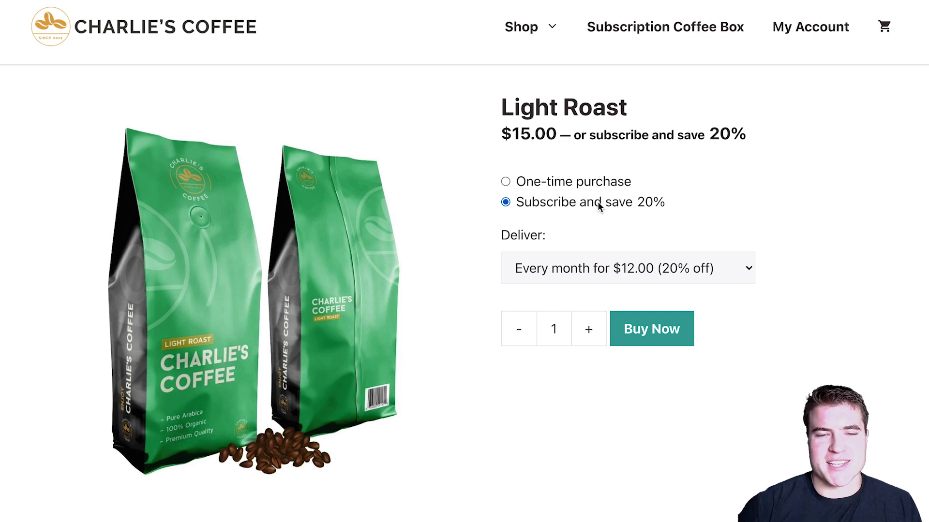
left_click(609, 268)
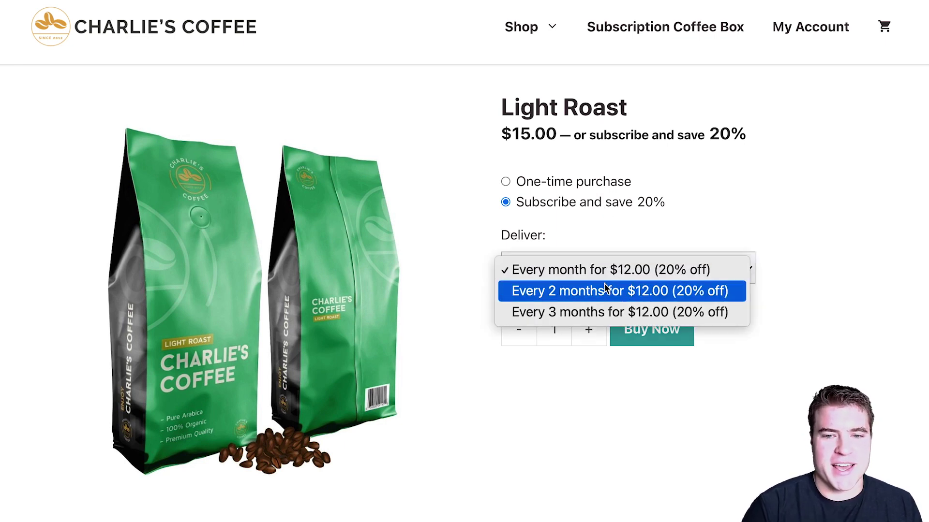
left_click(605, 290)
left_click(595, 272)
left_click(600, 290)
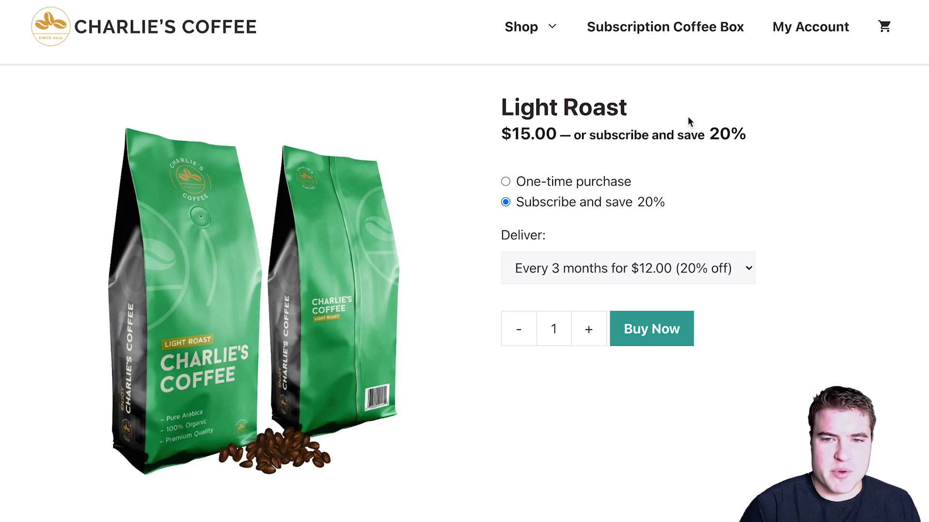
left_click_drag(745, 137, 571, 142)
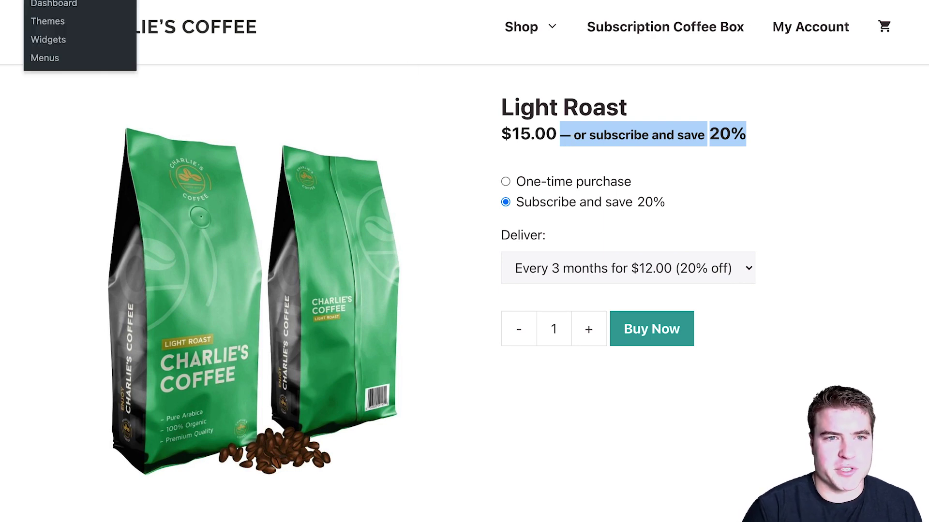
left_click(53, 3)
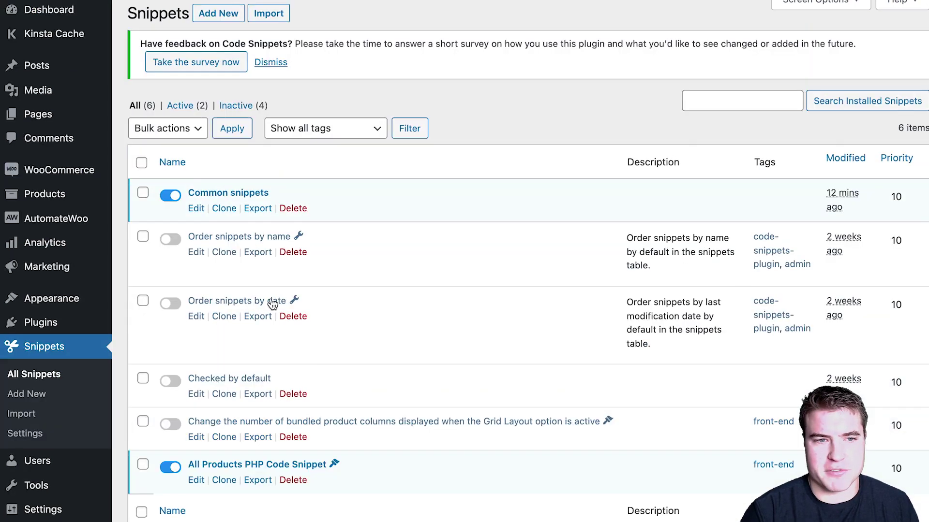
- Open Add New under Code Snippets and place the cursor in the empty title field
left_click(218, 15)
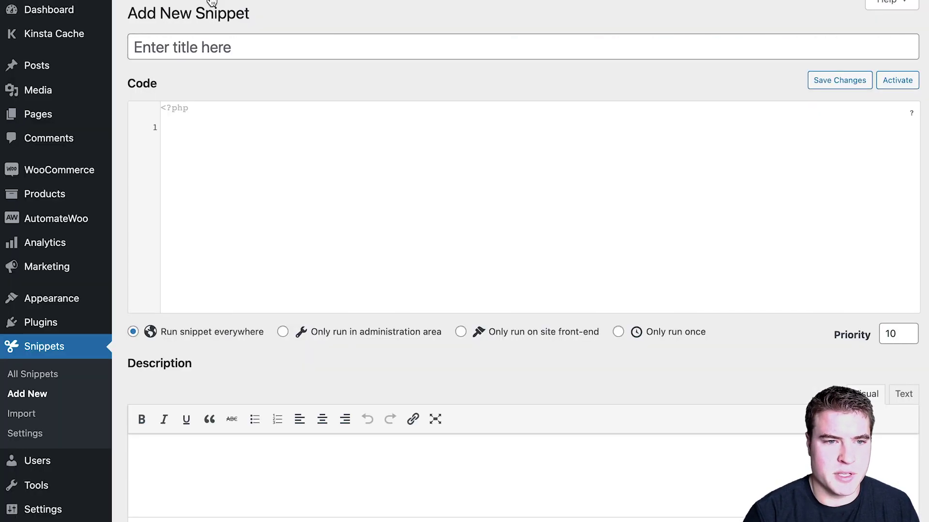
left_click(235, 44)
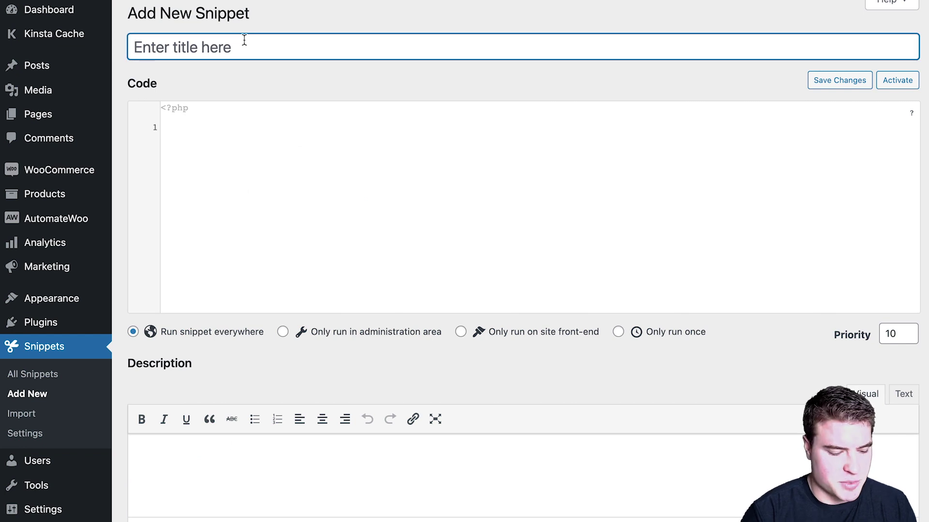
- Create the 'AP4WCS - remove substring' snippet with the apfs_remove_suffix filter code, then save and activate it
type("AP4W")
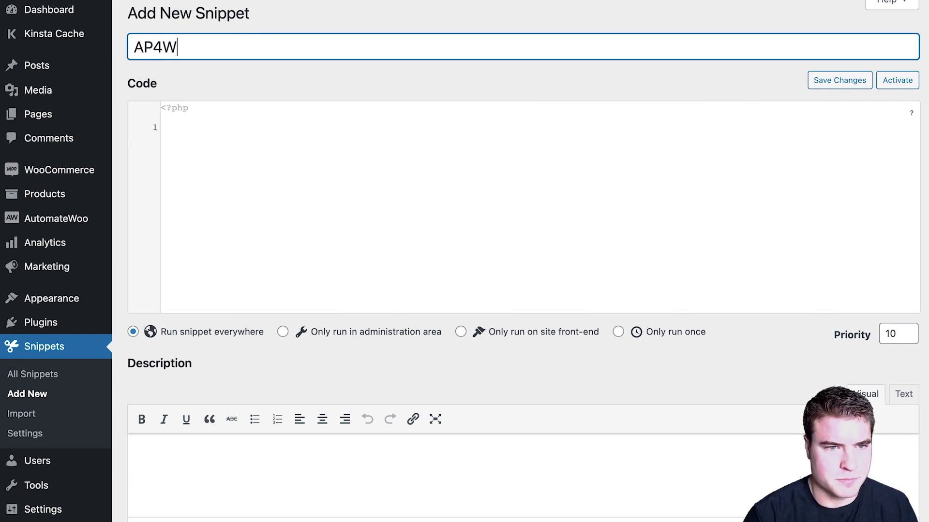
type("CS - rem")
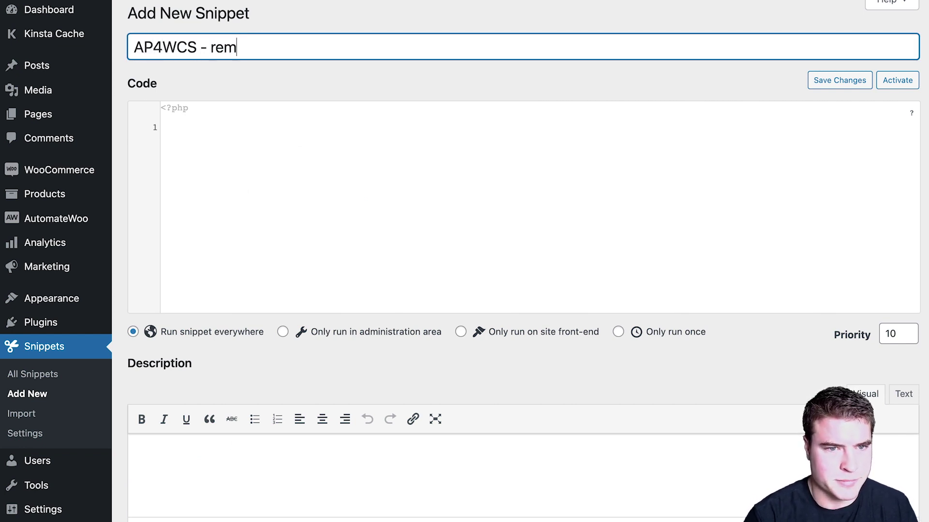
type("ove substring")
key("Tab")
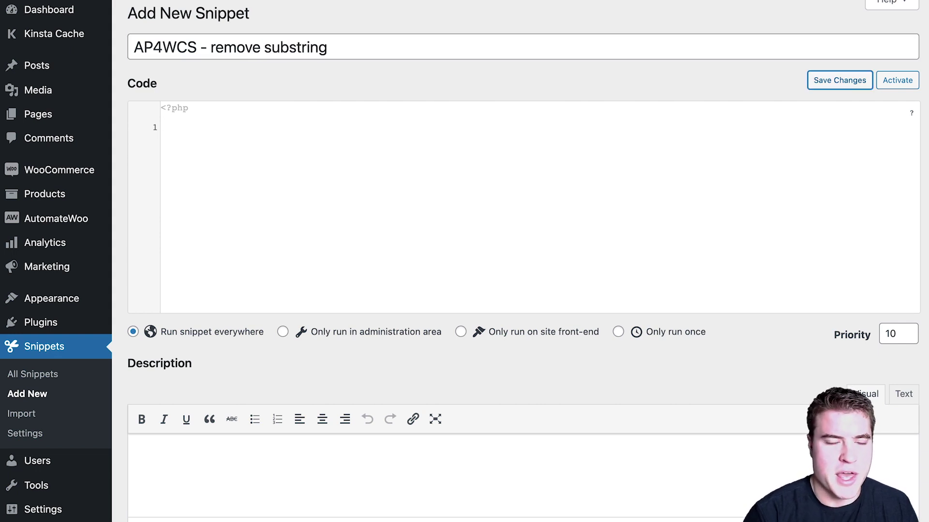
left_click(292, 174)
type("-Disable Emails -Two Factor -Safe SVG")
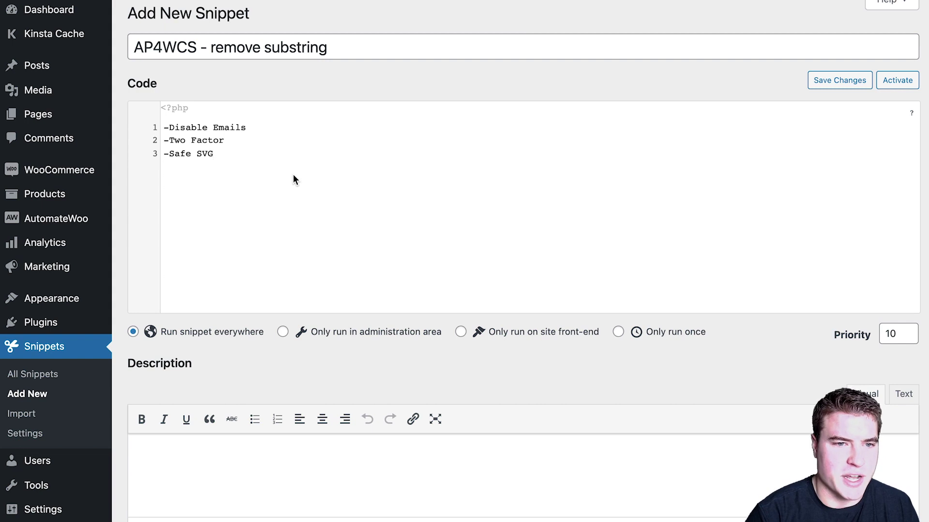
key("super+z")
key("super+shift+v")
key("Right")
key("Right")
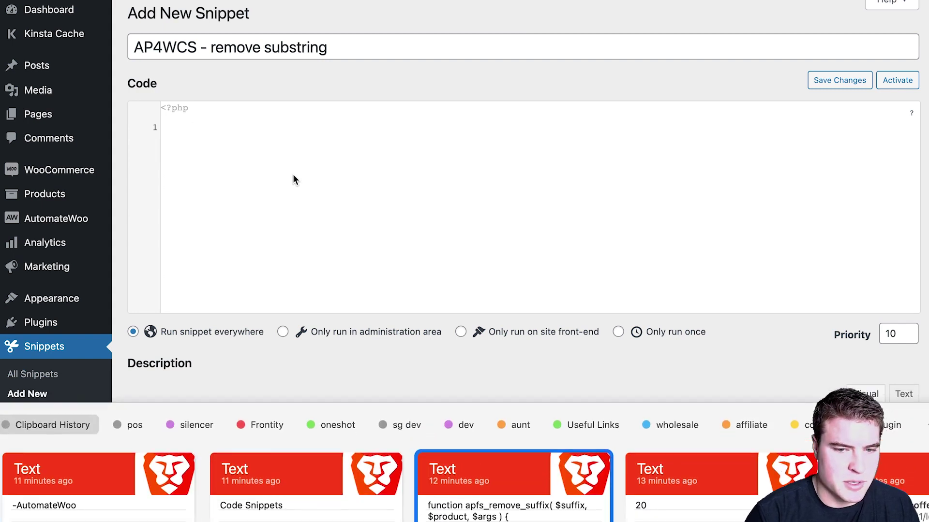
key("Return")
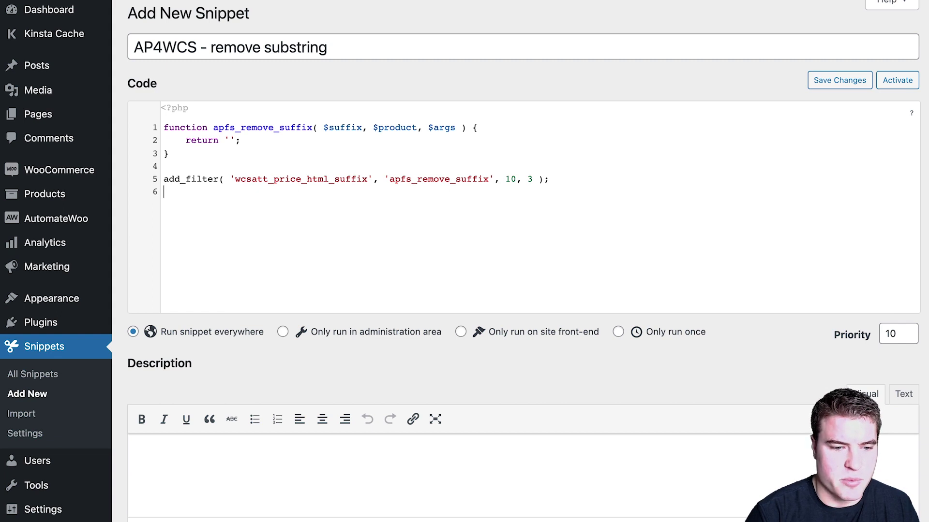
key("ctrl+s")
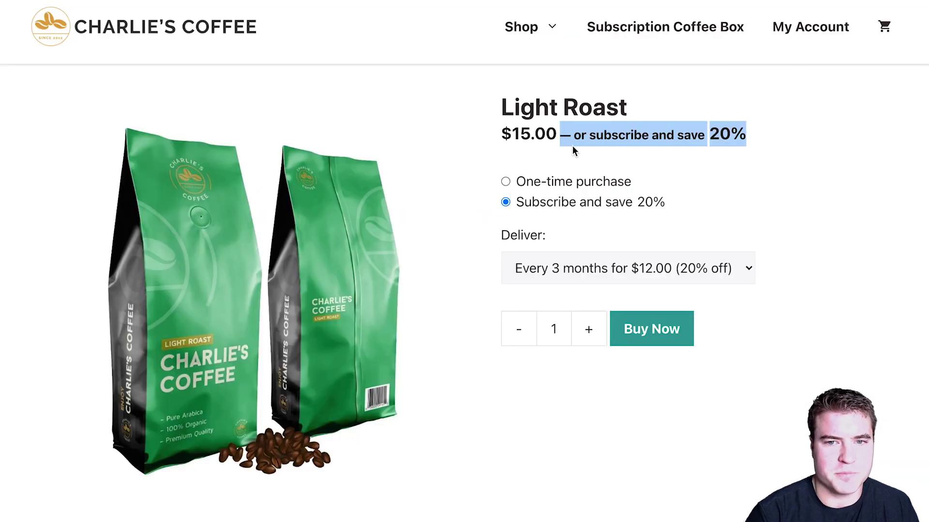
- Reload the Light Roast page, choose 'Subscribe and save 20%', and check the Deliver frequency choices
key("ctrl+r")
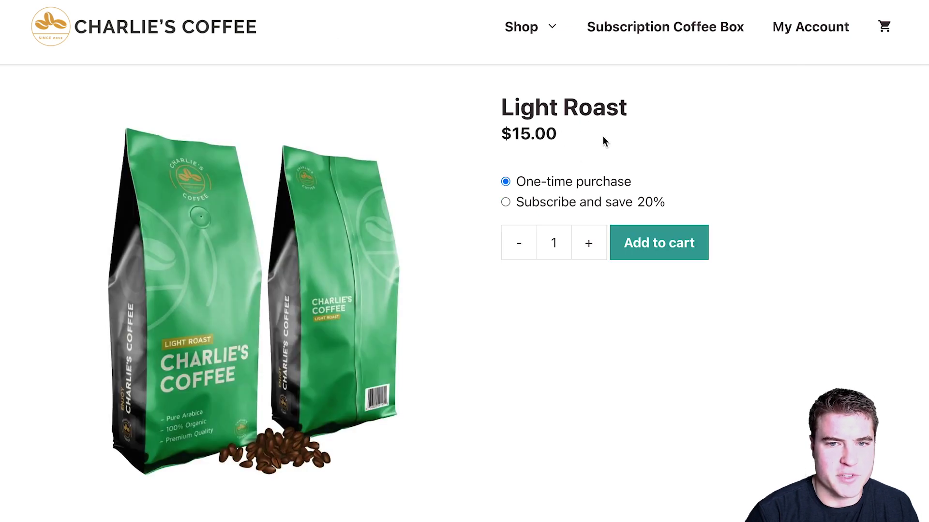
left_click(593, 205)
left_click(631, 271)
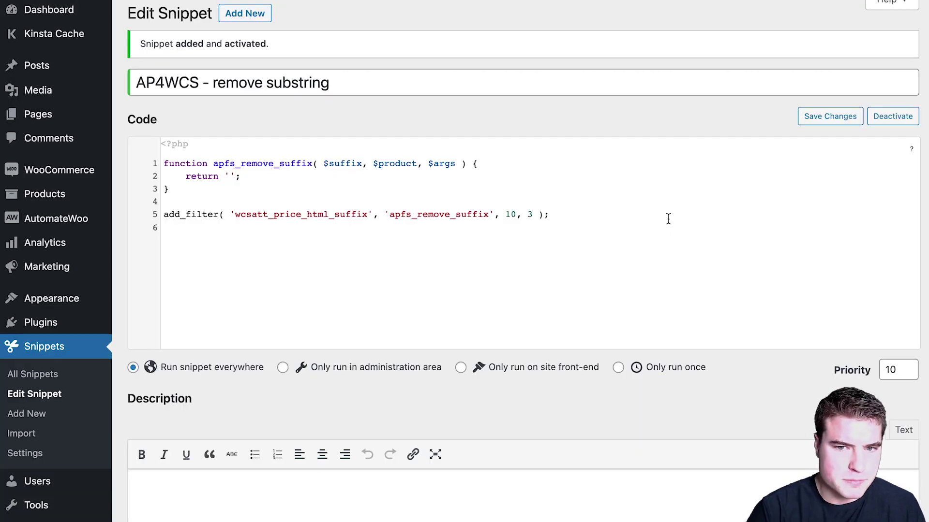
left_click(669, 220)
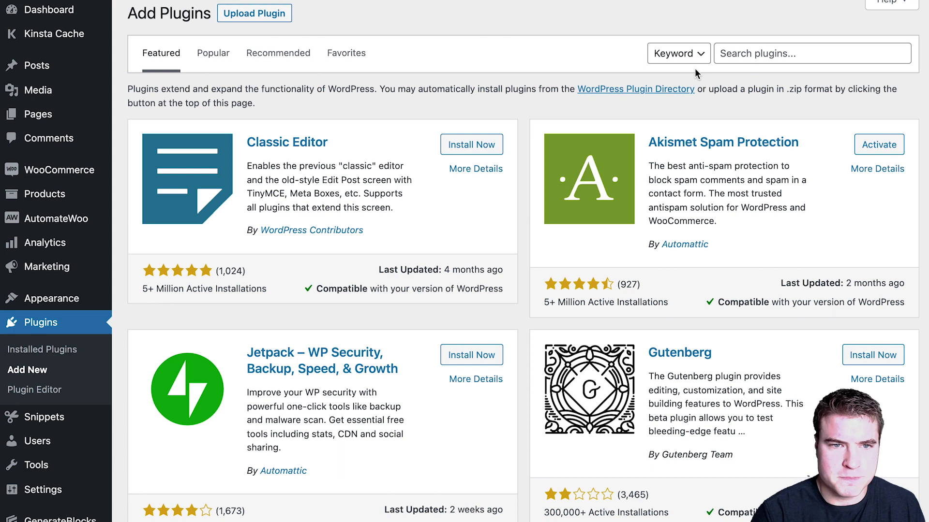
- Search plugins for 'disable emails', then install and activate the Disable Emails plugin
left_click(726, 54)
type("disable emails")
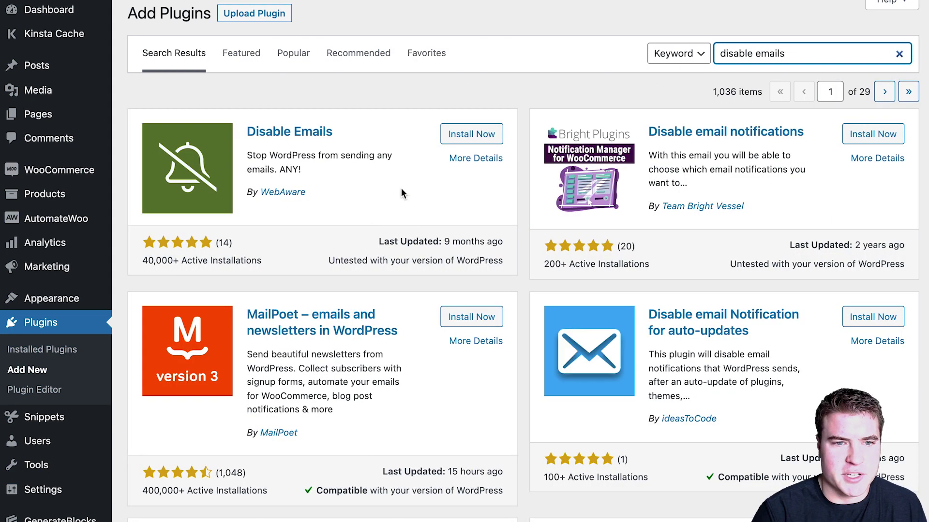
left_click(481, 135)
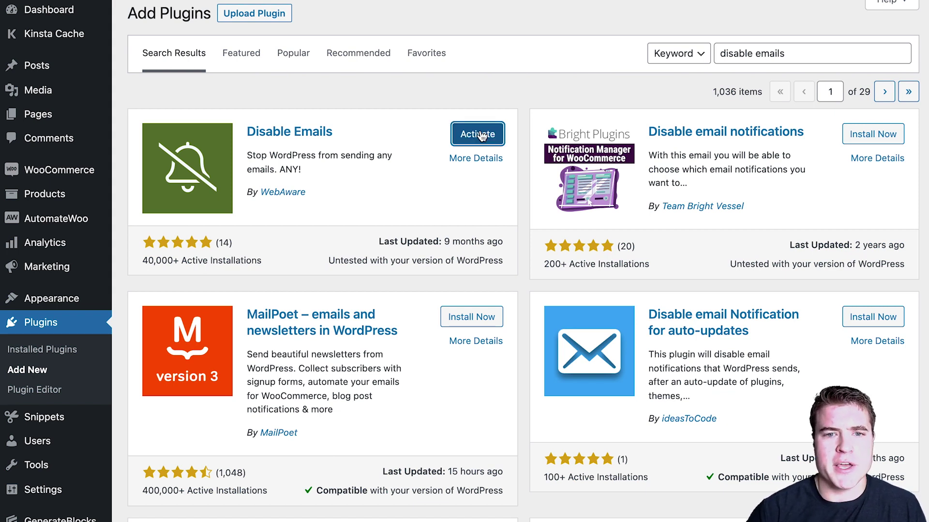
left_click(479, 135)
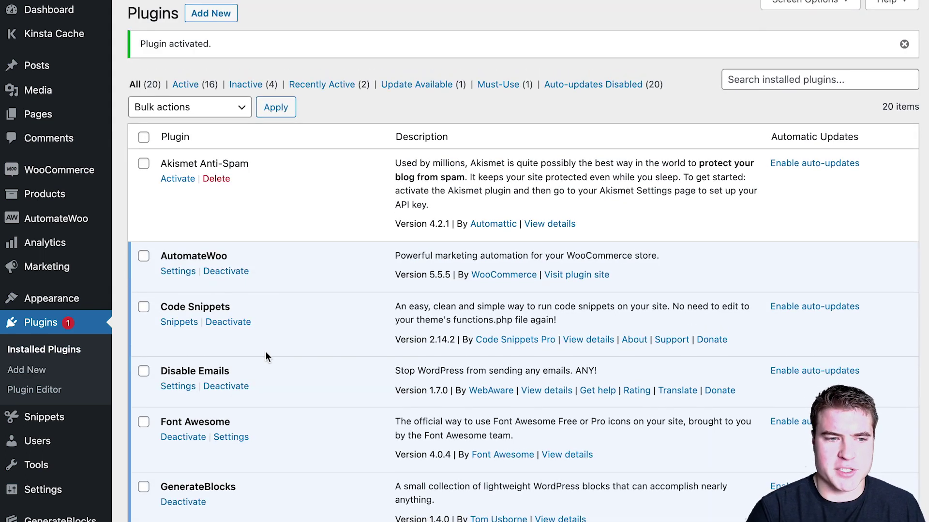
mouse_move(92, 170)
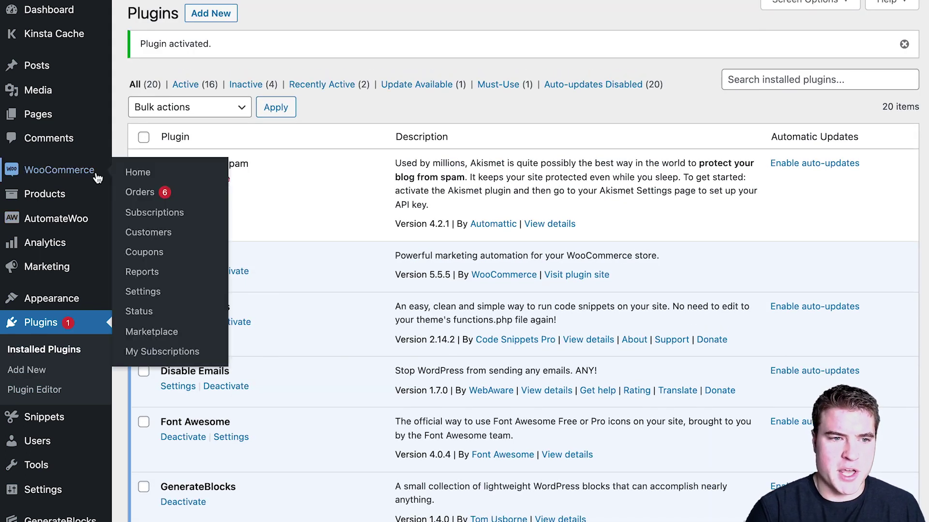
left_click(133, 193)
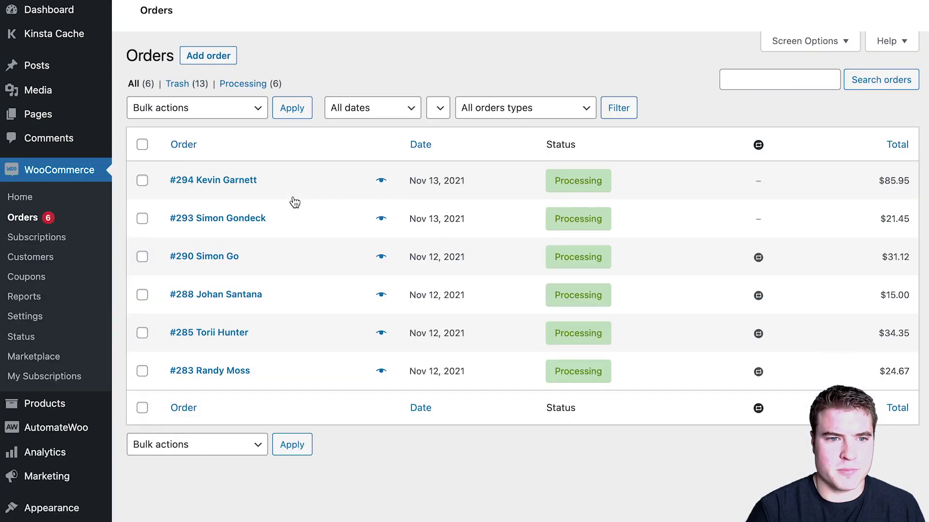
- Open one of the six Processing orders from the WooCommerce Orders list
left_click(233, 260)
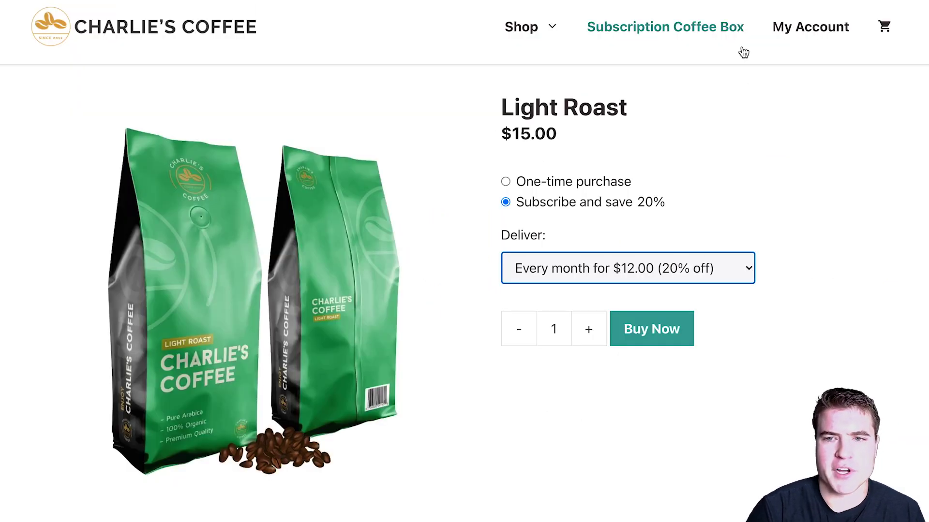
- Go to the customer's account, view Subscription #291, and scroll down to its Actions
left_click(817, 38)
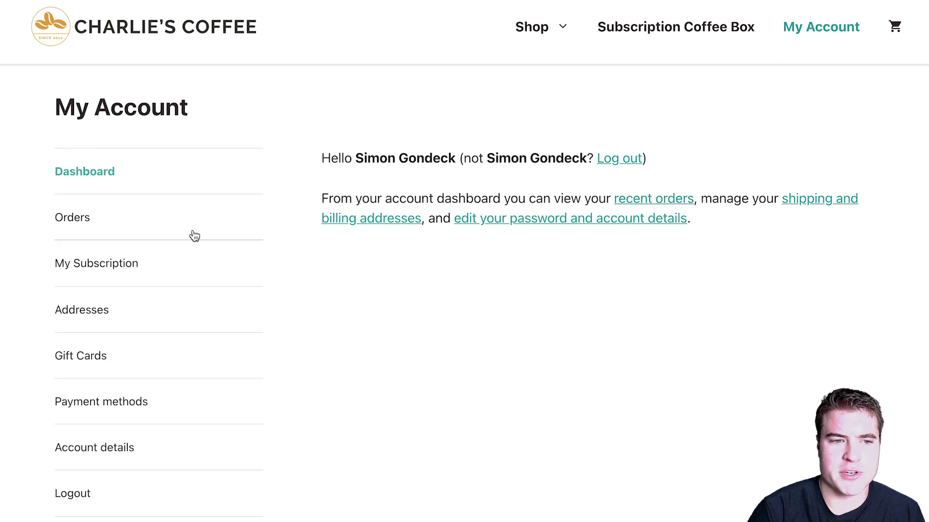
left_click(216, 266)
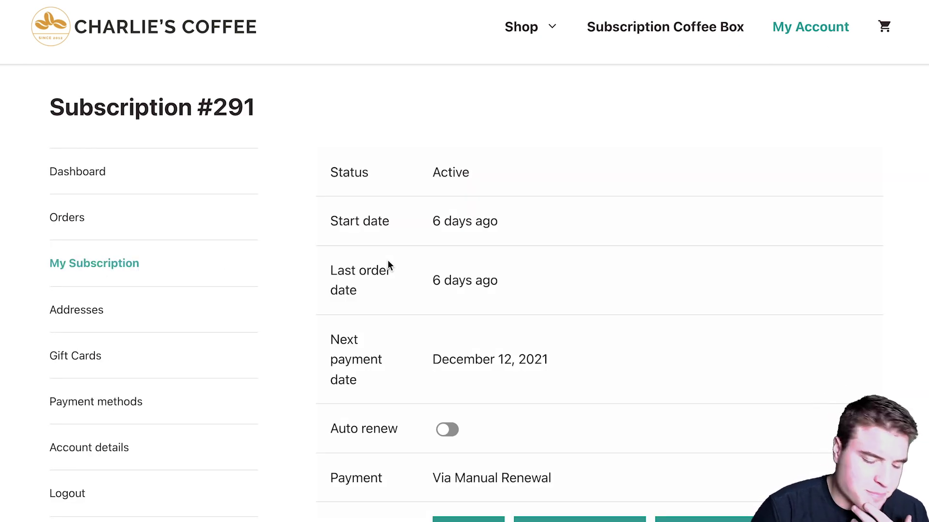
scroll(388, 262, "down", 1)
scroll(387, 264, "down", 4)
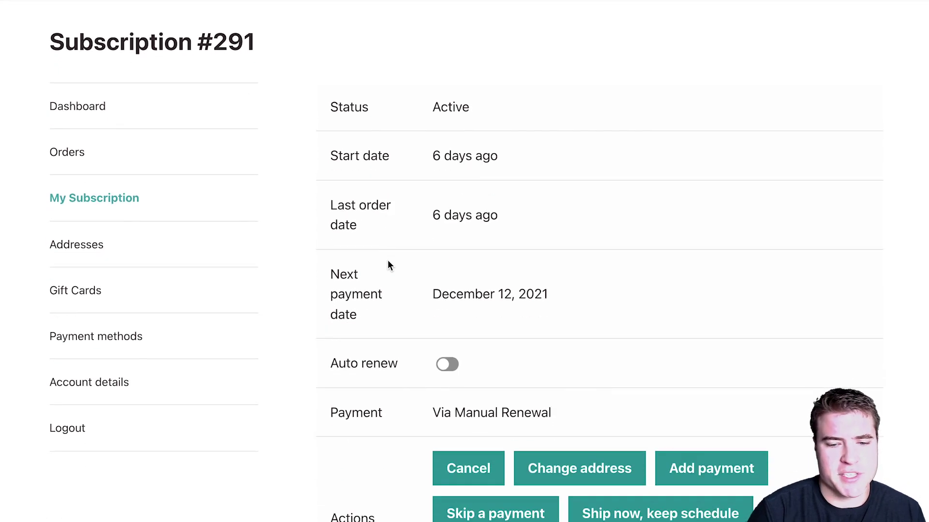
scroll(386, 266, "down", 5)
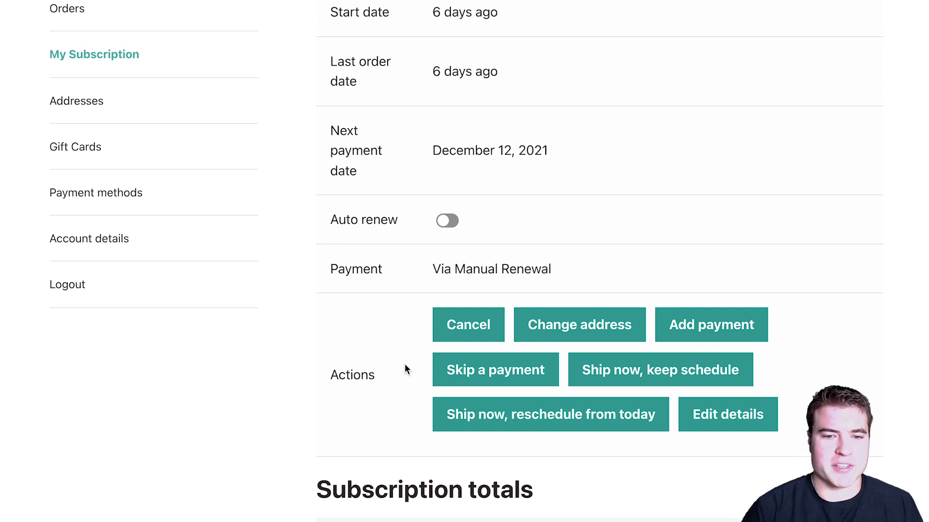
scroll(405, 365, "up", 4)
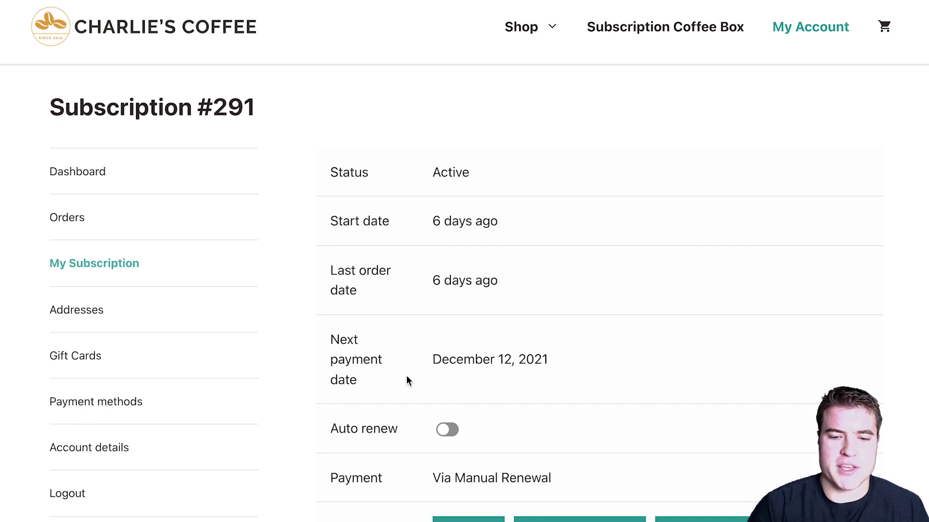
scroll(356, 408, "down", 5)
scroll(358, 421, "down", 5)
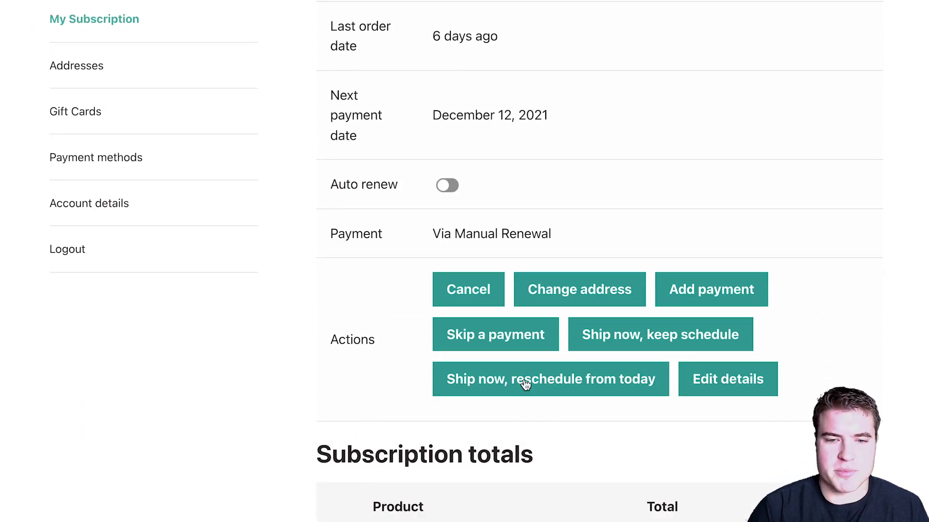
scroll(526, 385, "down", 1)
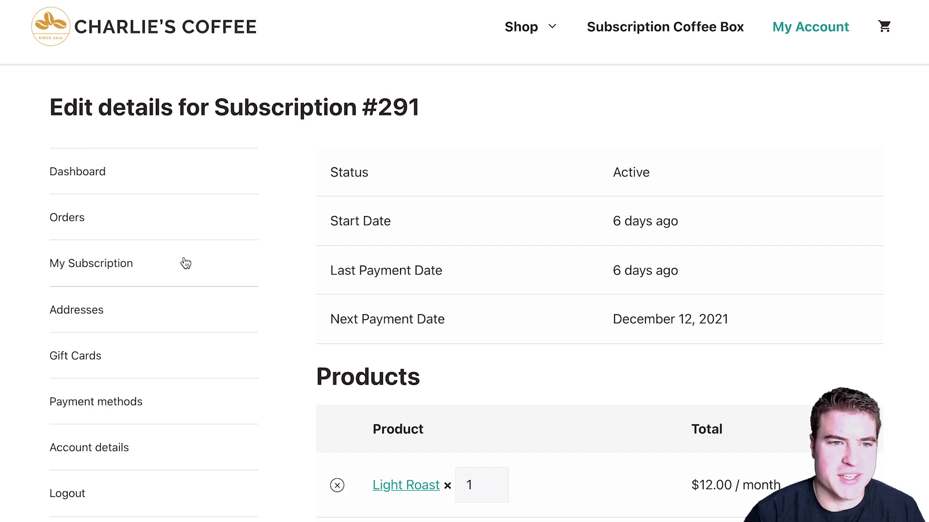
- Open the oldest processing order #283, switch to its customer, and view their subscription
mouse_move(116, 0)
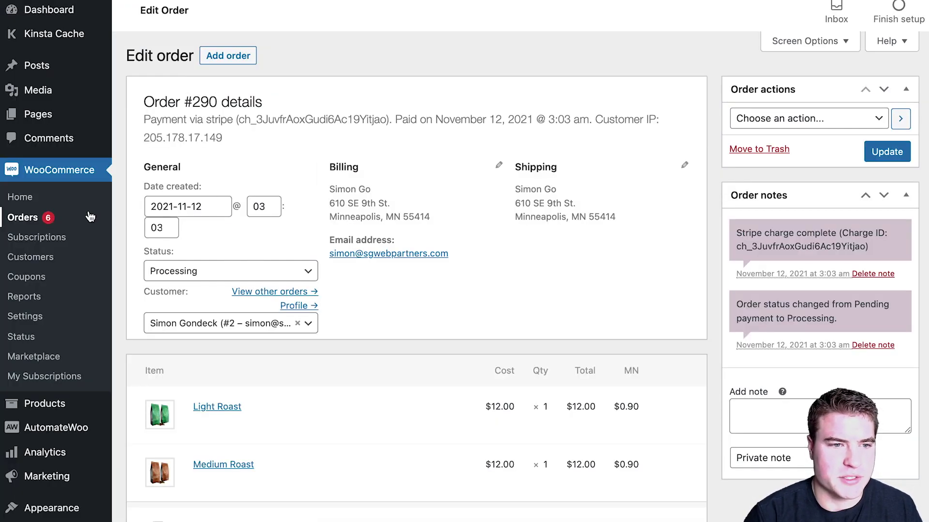
left_click(90, 216)
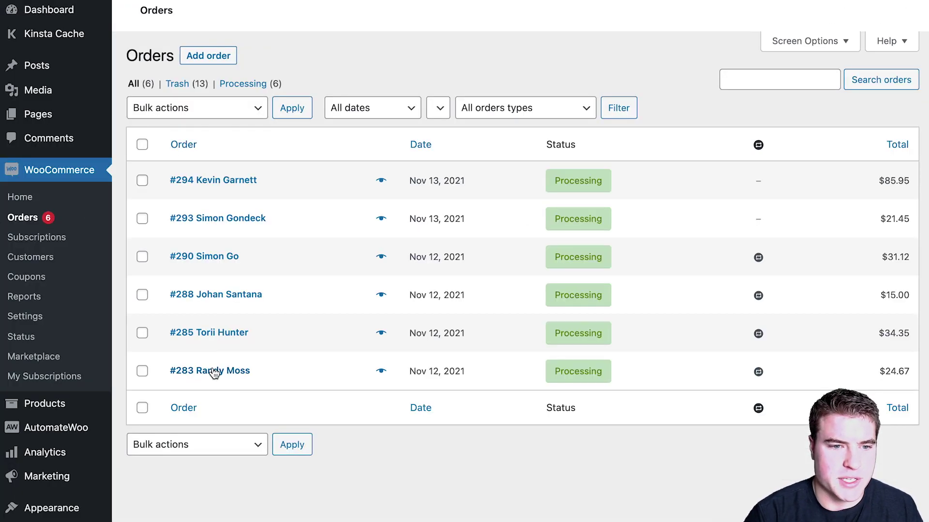
left_click(213, 371)
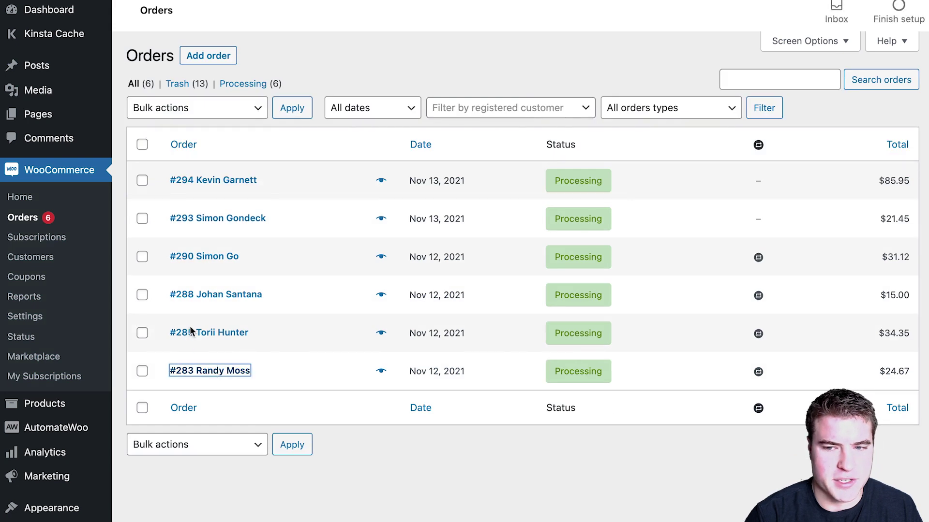
left_click(289, 306)
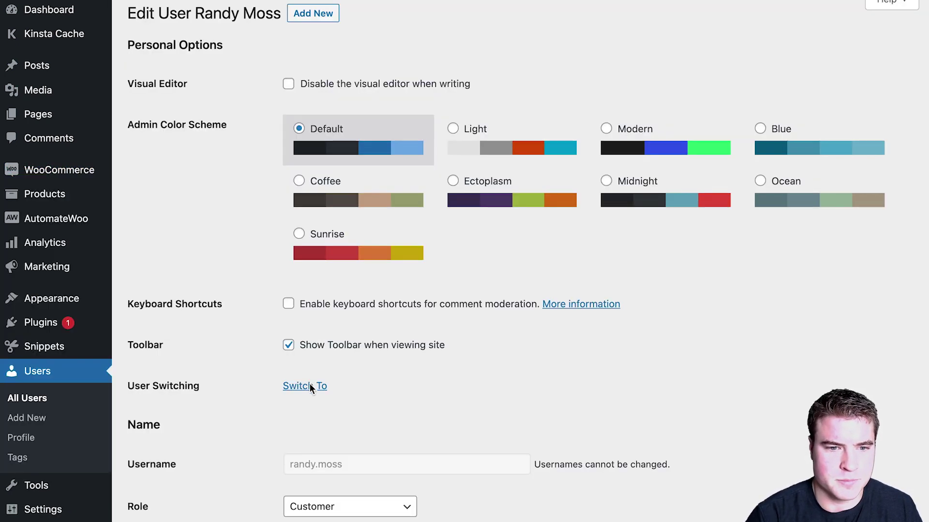
left_click(304, 385)
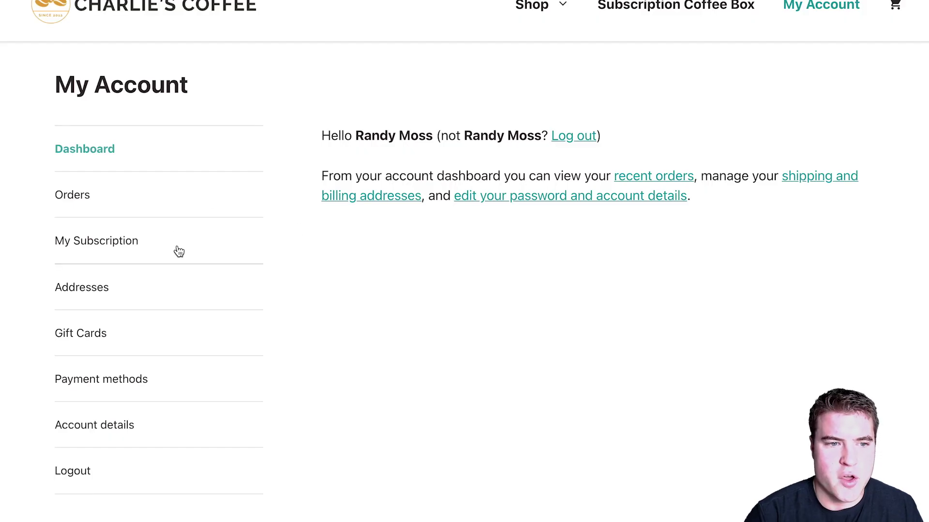
left_click(179, 251)
- Edit Subscription #284's details, raise Light Roast quantity from 2 to 4, and save
scroll(591, 280, "down", 4)
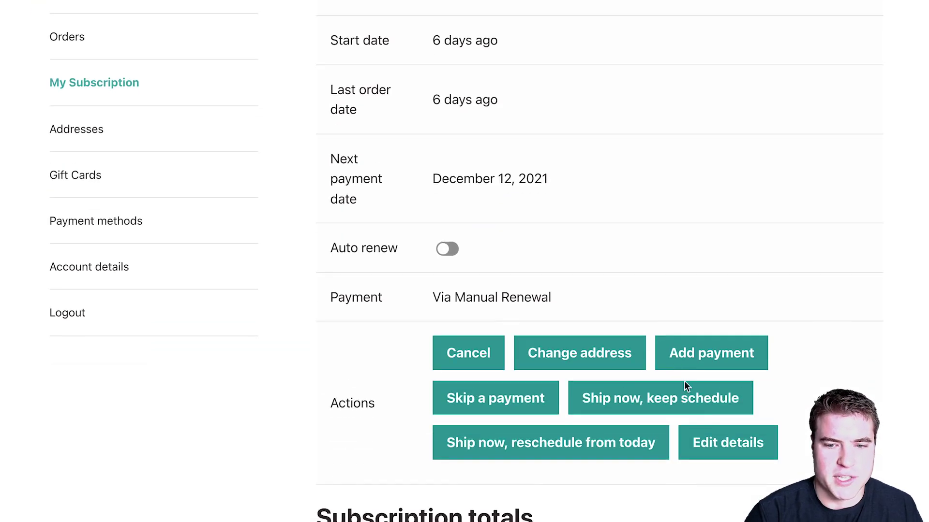
left_click(707, 439)
scroll(591, 343, "down", 5)
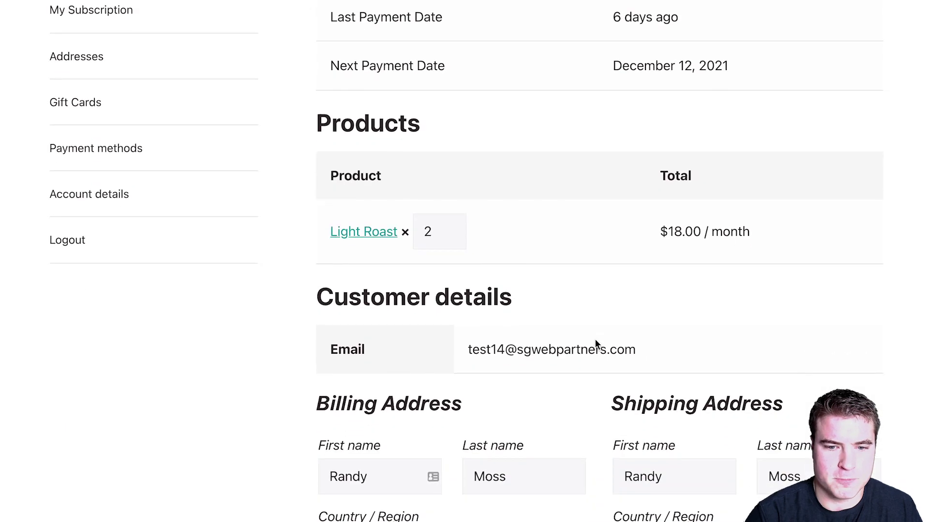
scroll(595, 341, "down", 10)
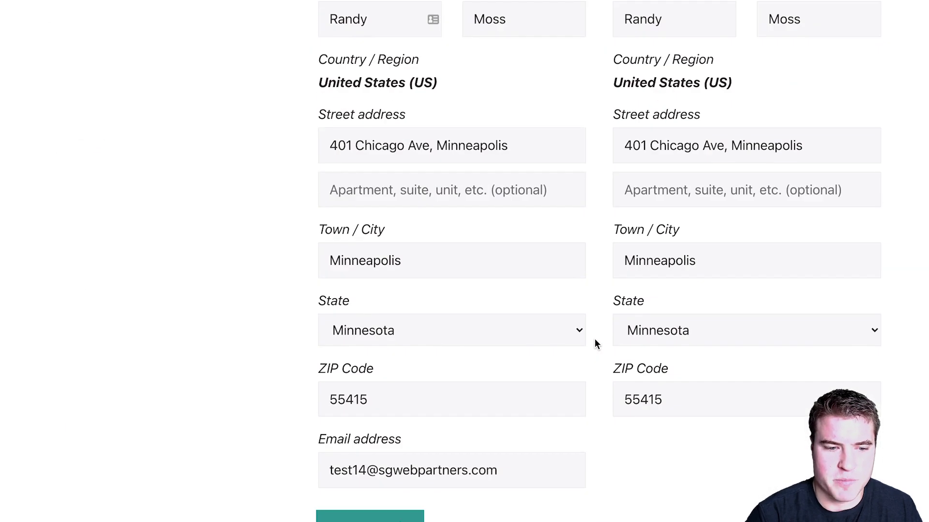
scroll(595, 341, "up", 15)
scroll(596, 344, "down", 2)
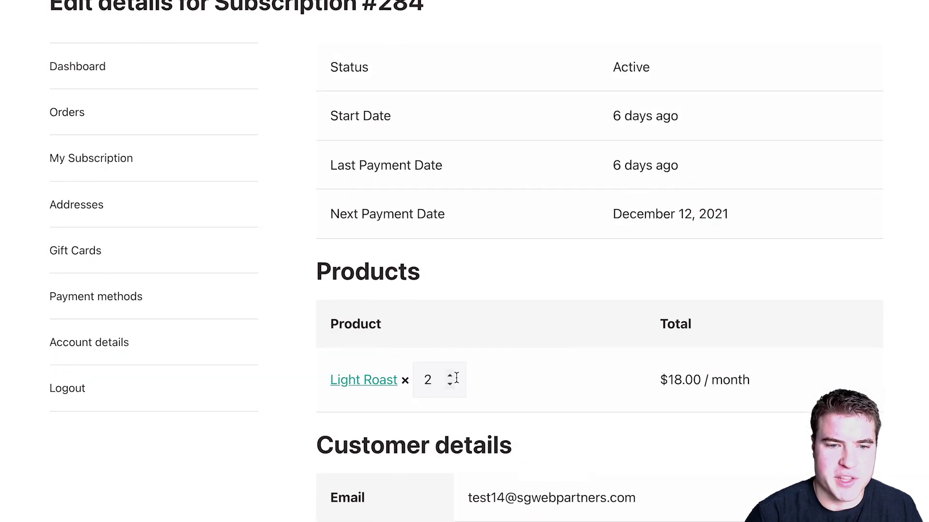
left_click(449, 376)
left_click(453, 383)
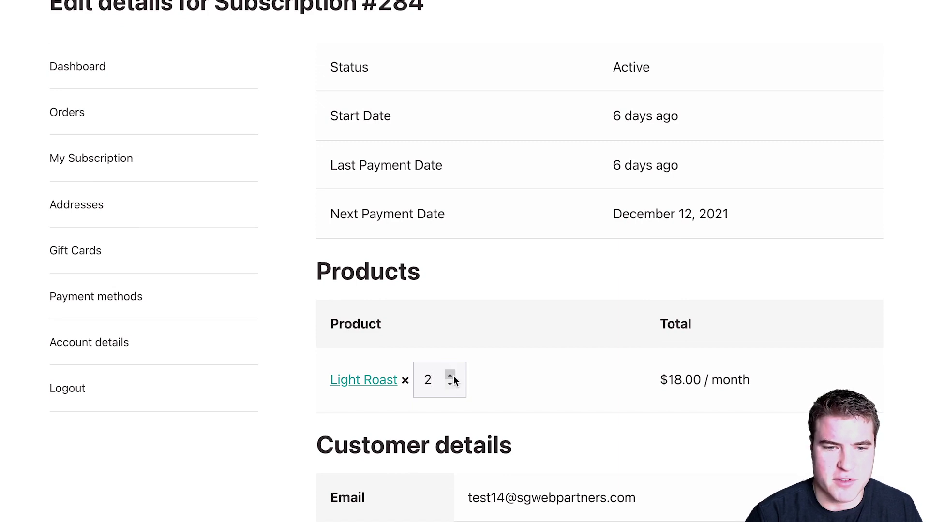
left_click(453, 376)
left_click(452, 376)
scroll(534, 355, "down", 4)
scroll(535, 360, "down", 8)
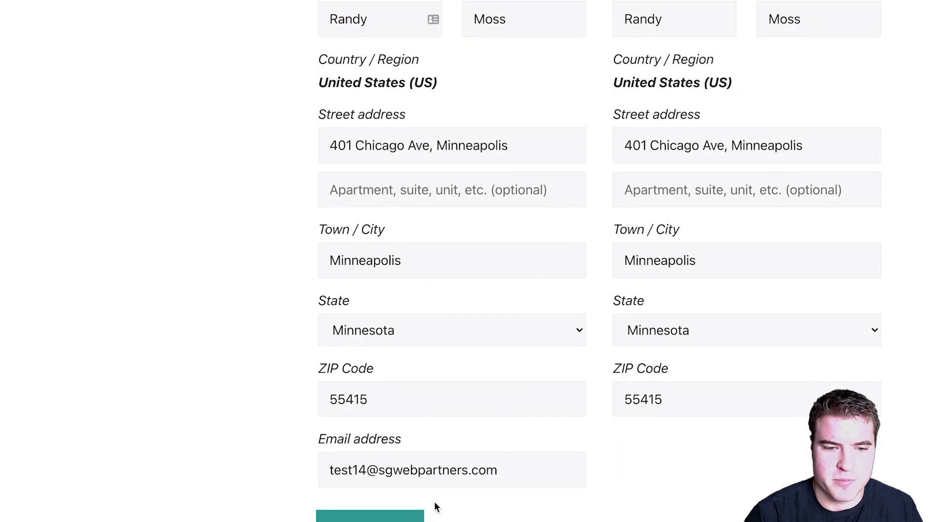
left_click(370, 516)
- Switch on the subscription's Auto renew toggle
scroll(480, 476, "up", 5)
scroll(449, 419, "down", 4)
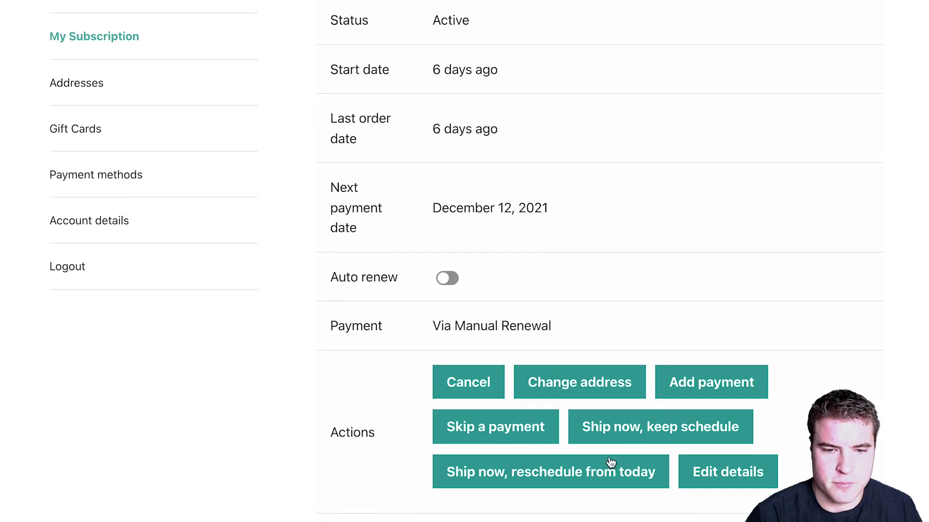
scroll(603, 432, "down", 1)
left_click(445, 260)
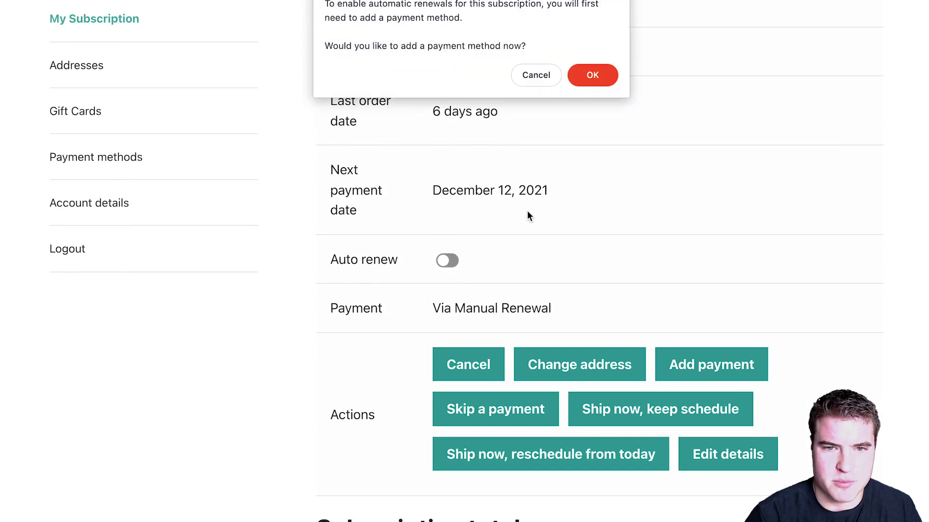
- Agree to add a payment method, look over the card form, then go back to Light Roast
left_click(605, 81)
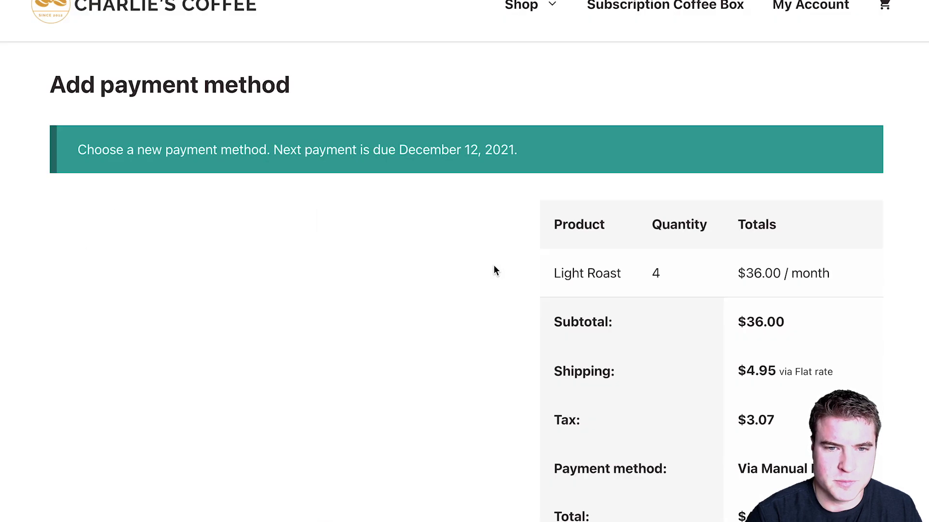
scroll(476, 263, "down", 10)
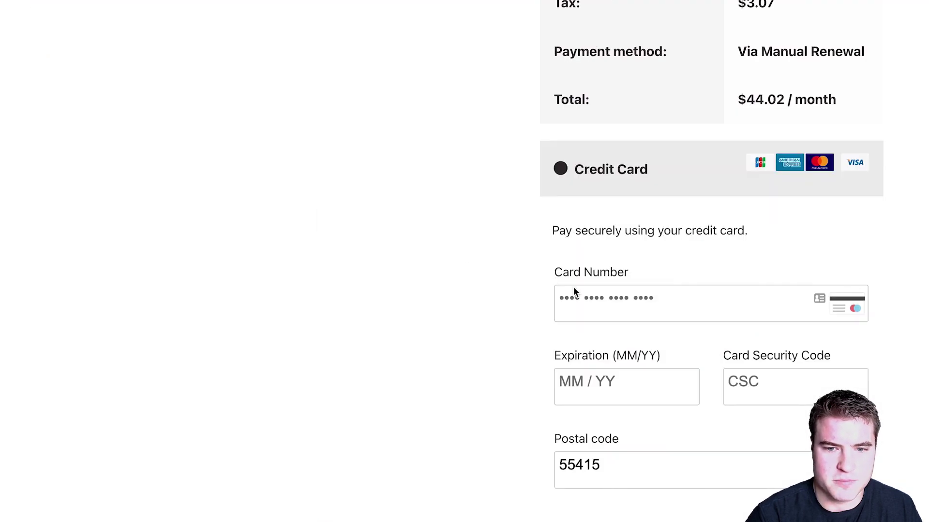
scroll(553, 308, "up", 6)
scroll(547, 312, "up", 3)
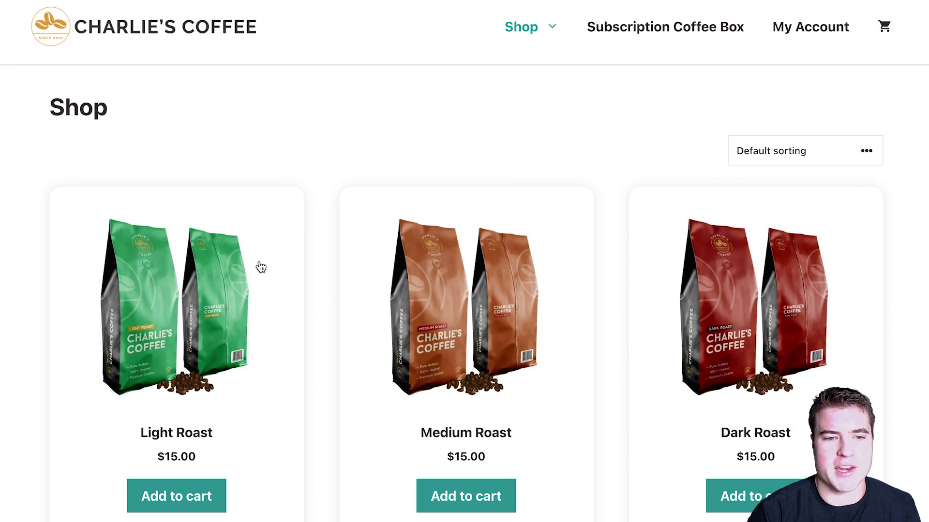
left_click(260, 267)
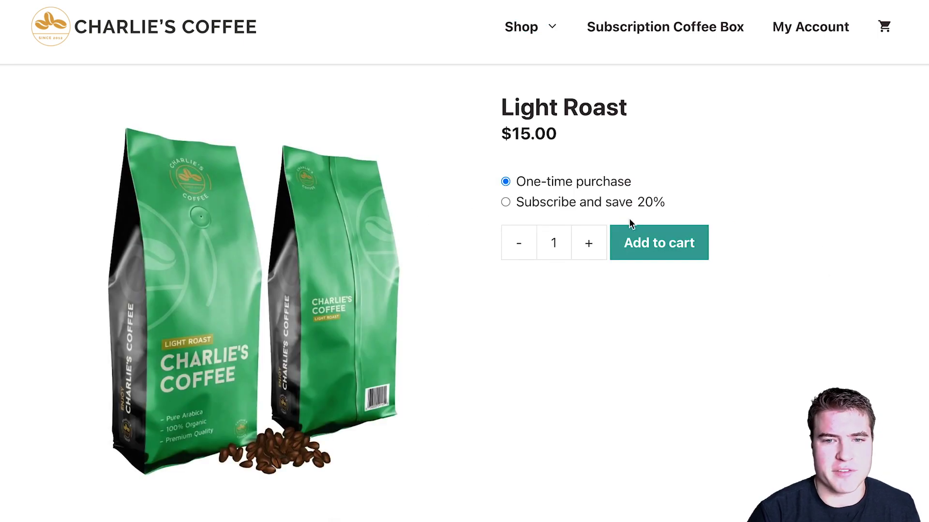
- Select 'Subscribe and save 20%' on Light Roast to get the $12.00 monthly price
left_click(604, 202)
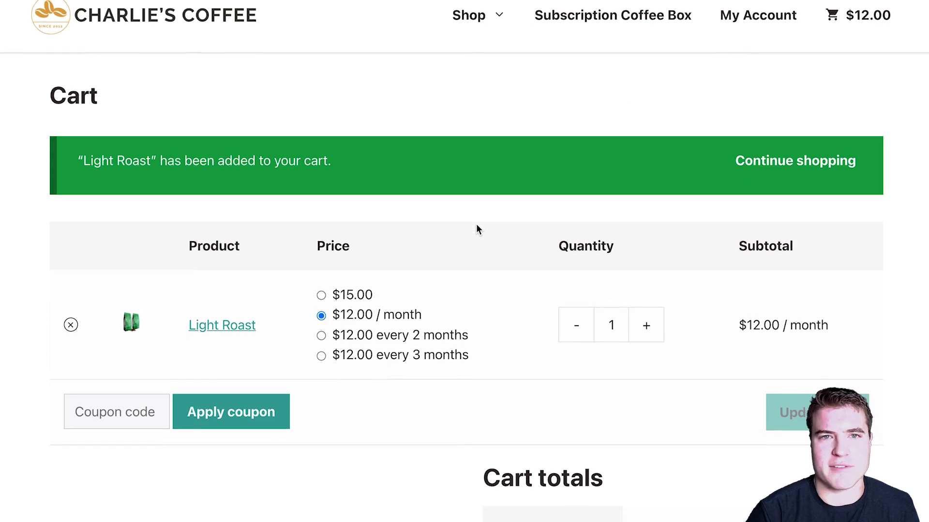
scroll(476, 224, "up", 1)
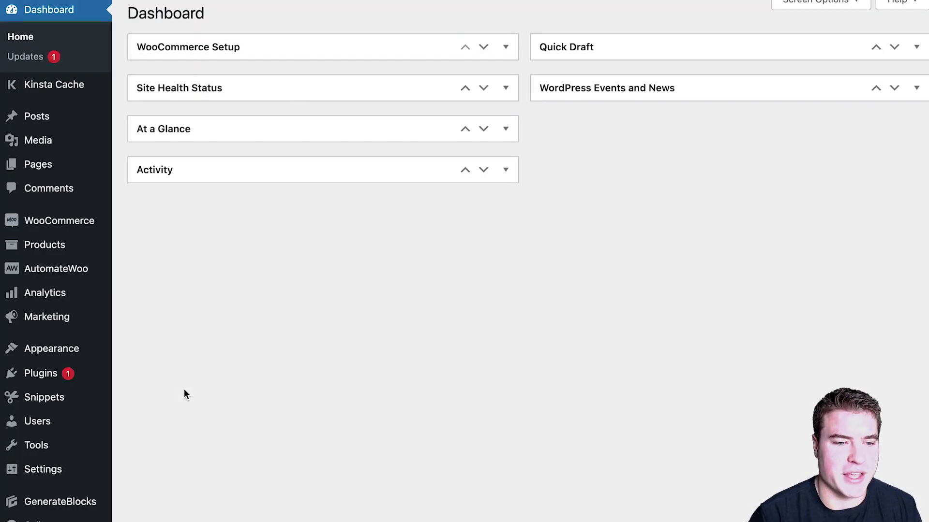
- Search Add Plugins for 'two factor', then for 'safe svg', showing Safe SVG as Active
mouse_move(107, 379)
left_click(145, 395)
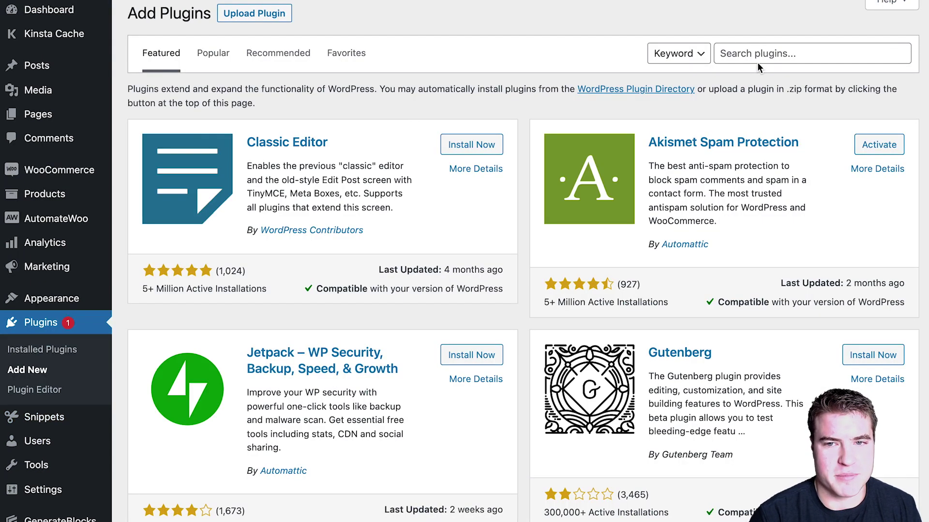
left_click(759, 61)
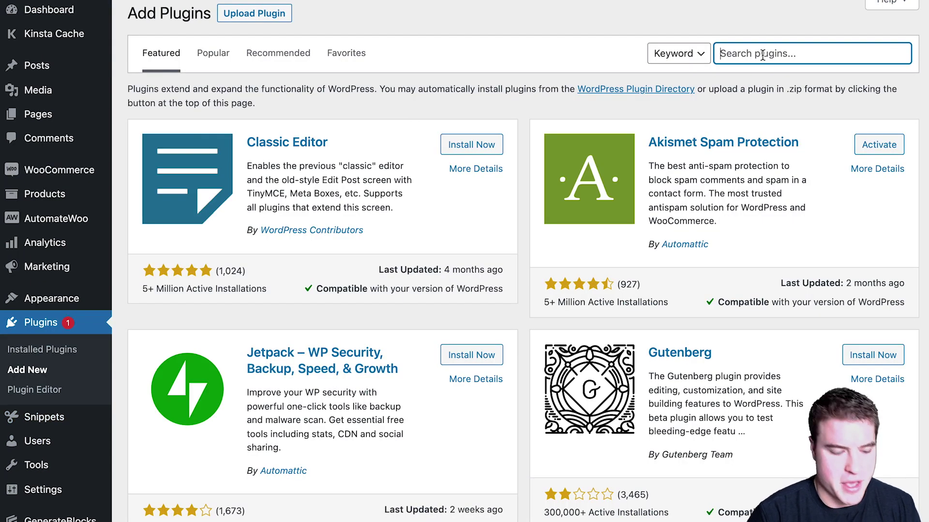
type("two factor")
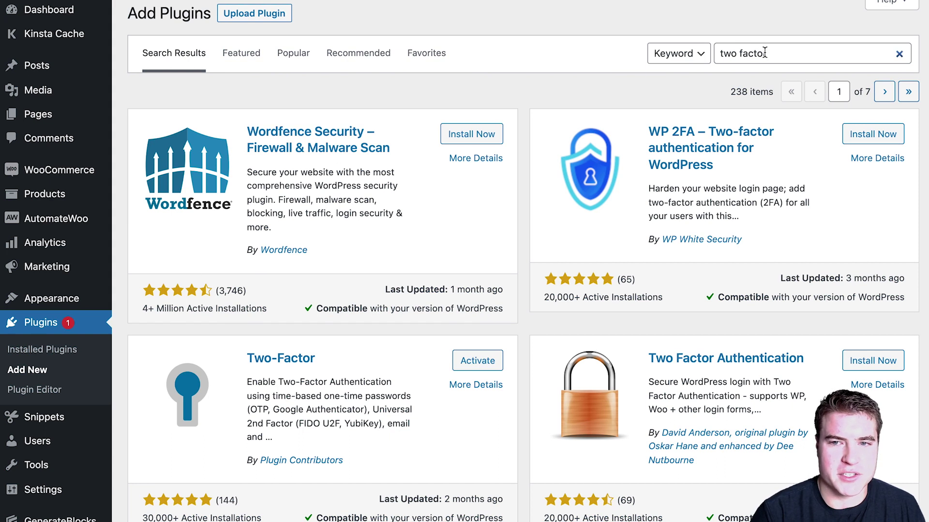
left_click_drag(766, 53, 696, 53)
type("safe svg")
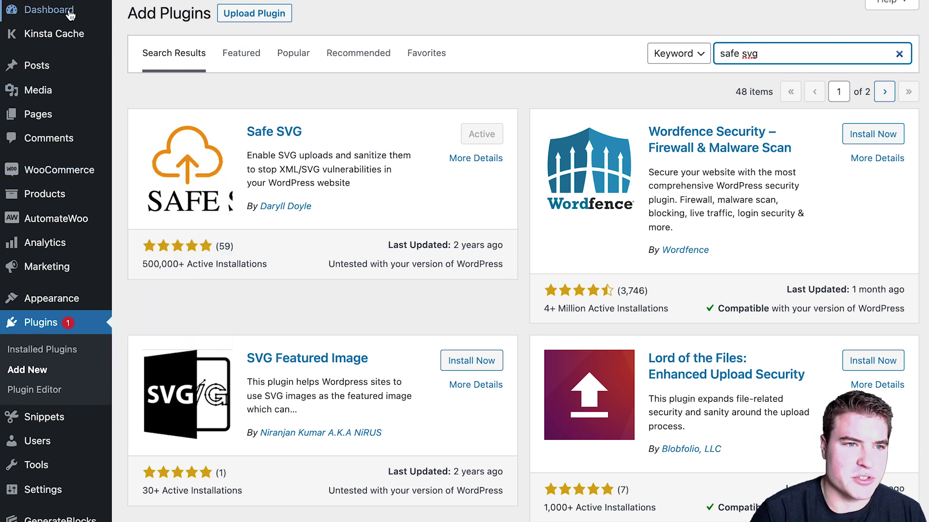
- Visit the Charlies Coffee storefront from the admin bar to reach the Customizer
left_click(53, 1)
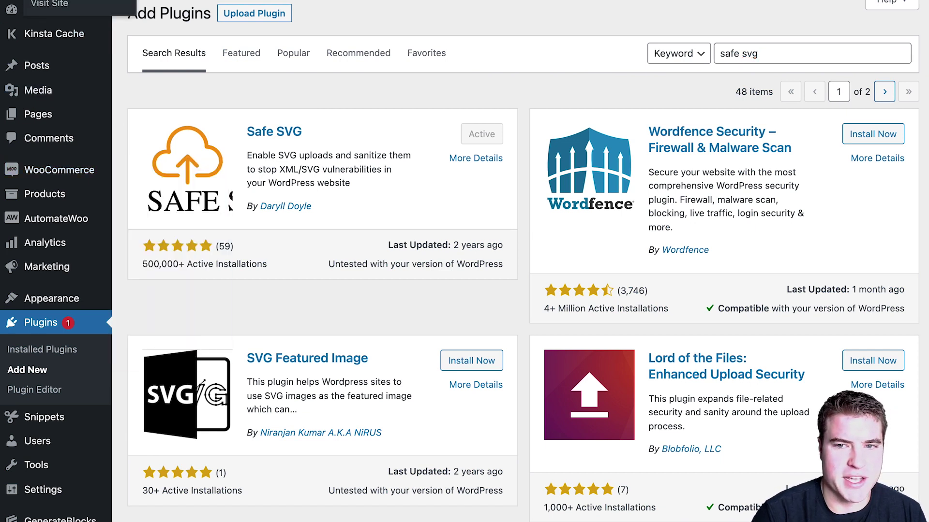
left_click(48, 4)
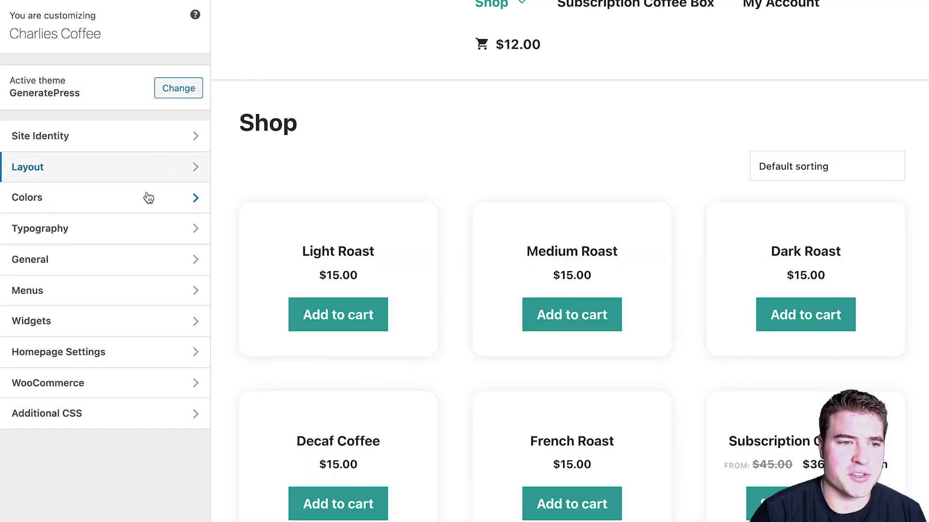
- Remove the current Site Identity logo and upload logo-horizontla.svg as the new logo
left_click(149, 142)
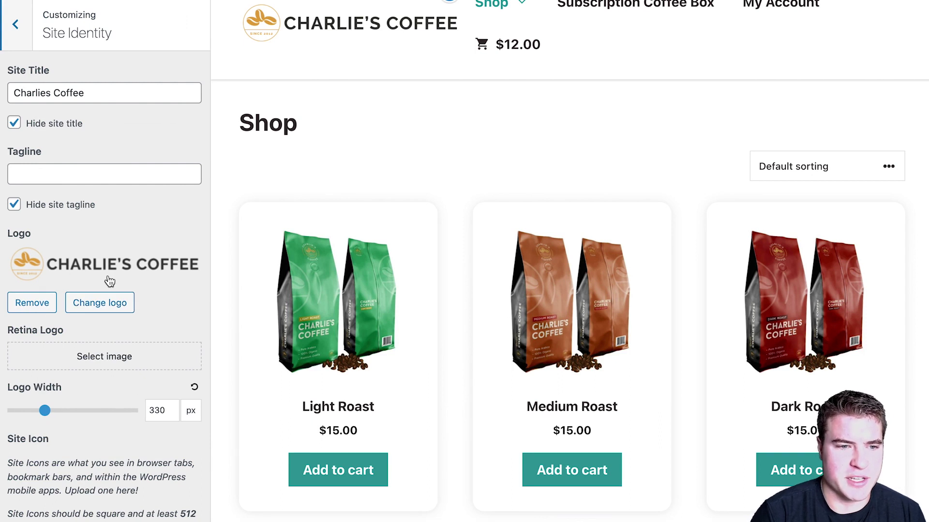
left_click(32, 303)
left_click(64, 242)
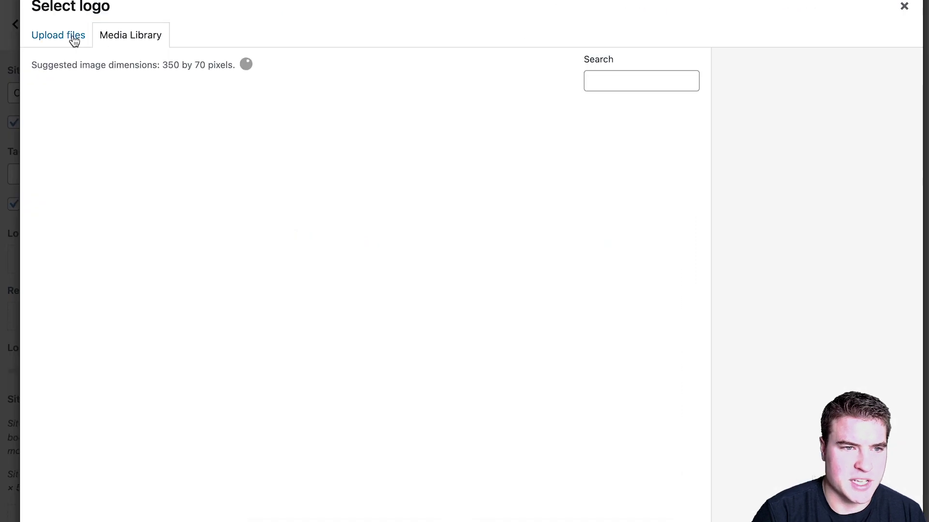
left_click(442, 288)
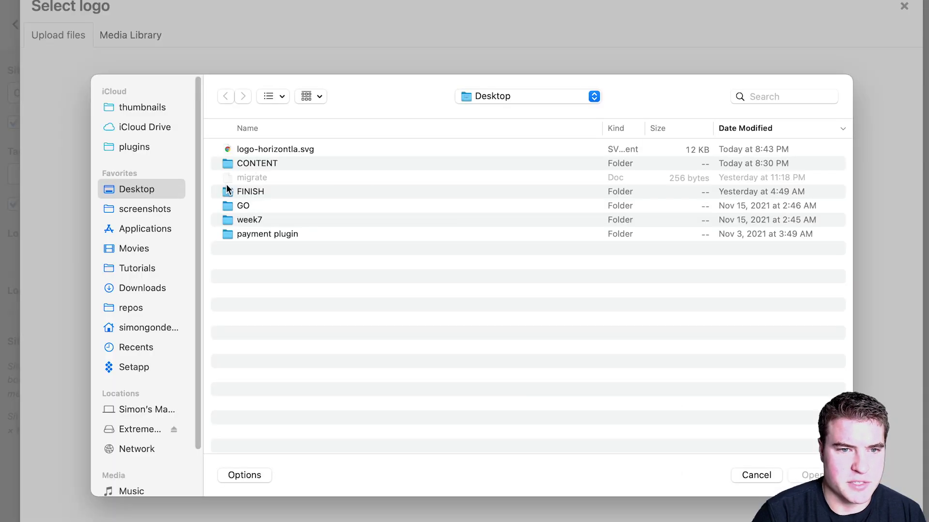
double_click(273, 151)
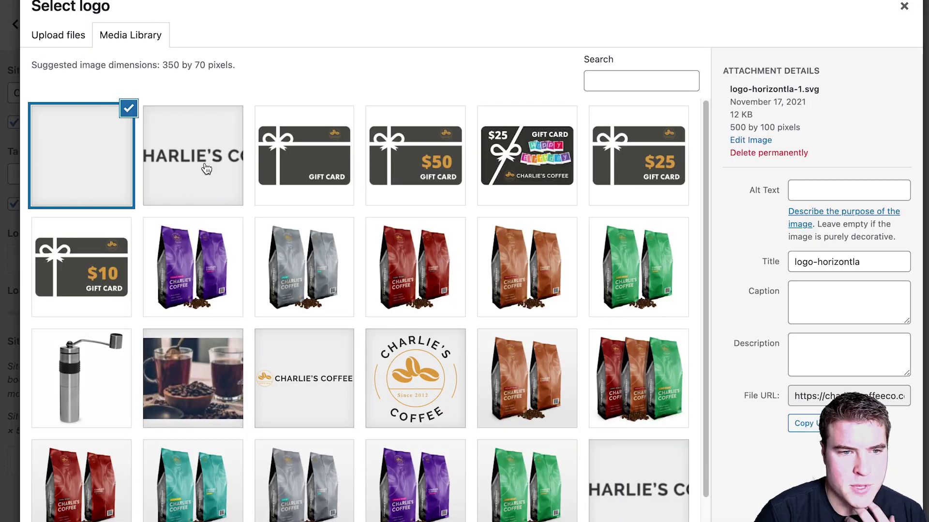